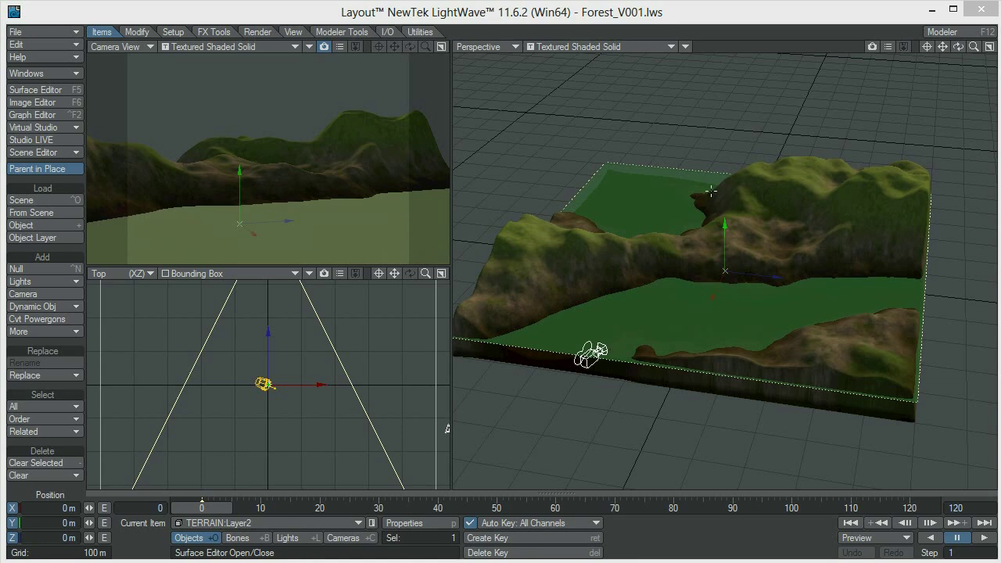
Orbit the Perspective view around the terrain, ending on a larger front framing
{"action": "mouse_move", "coordinate": [860, 179]}
{"action": "left_mouse_down", "text": "alt"}
{"action": "mouse_move", "coordinate": [861, 203]}
{"action": "mouse_move", "coordinate": [851, 165]}
{"action": "left_mouse_up", "text": "alt"}
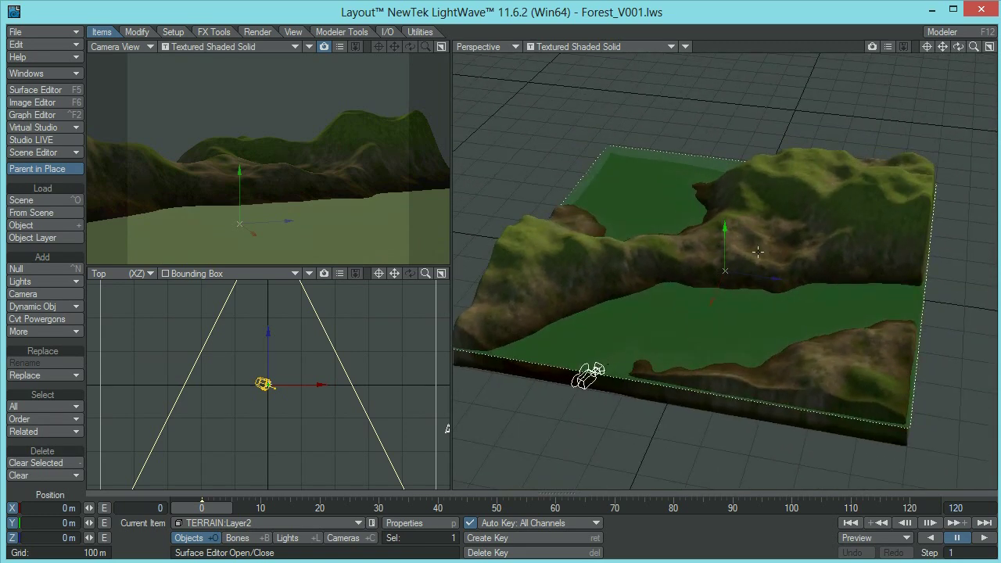
{"action": "left_click_drag", "start_coordinate": [750, 256], "coordinate": [771, 223], "text": "alt"}
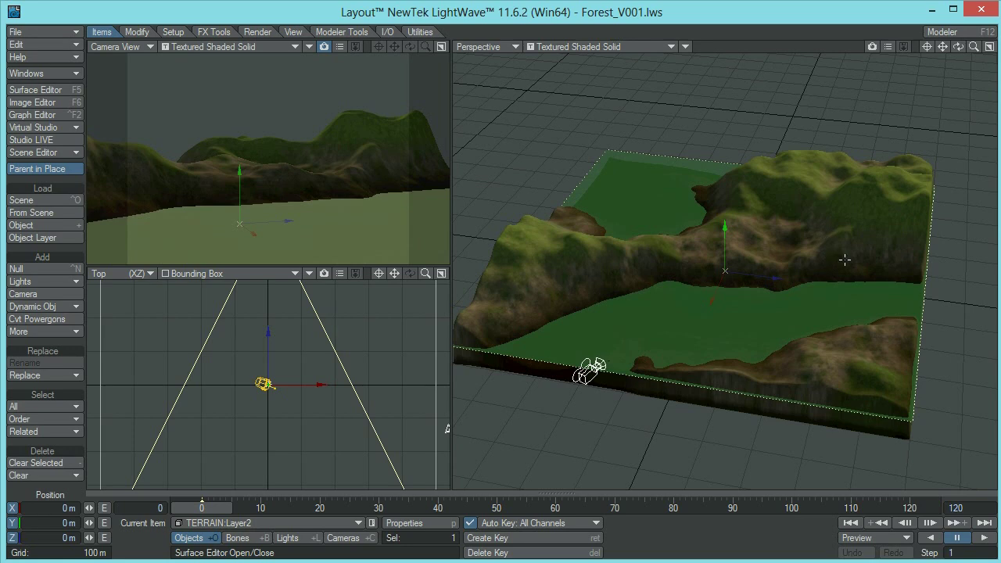
{"action": "left_click_drag", "start_coordinate": [891, 175], "coordinate": [849, 174], "text": "alt"}
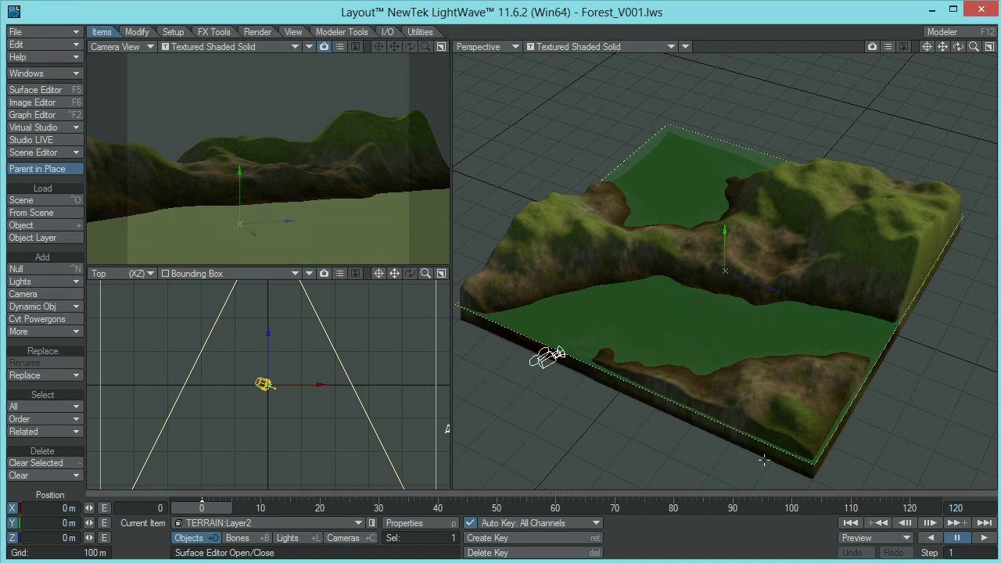
{"action": "left_click_drag", "start_coordinate": [552, 358], "coordinate": [751, 368], "text": "alt"}
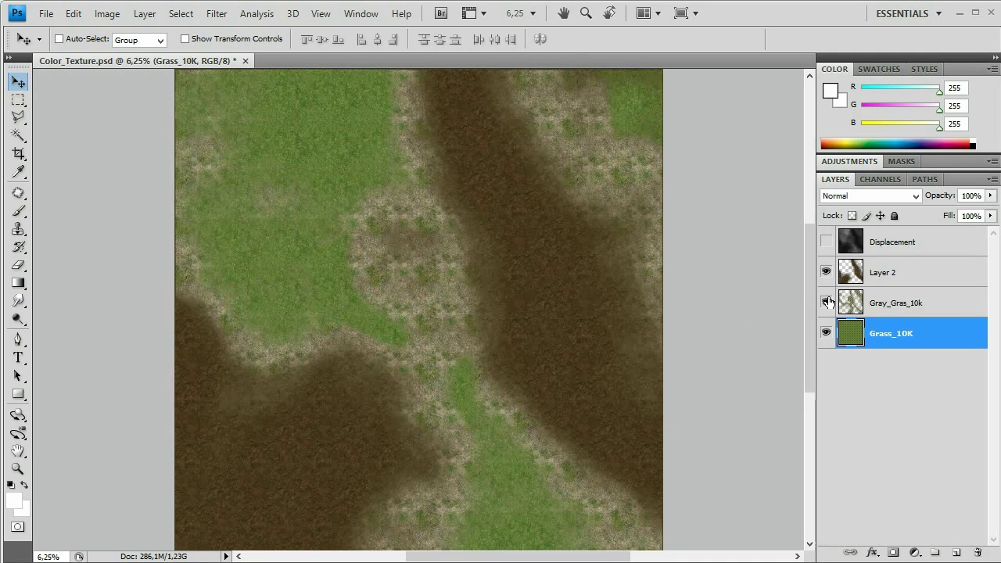
{"action": "left_click", "coordinate": [916, 279]}
{"action": "left_click", "coordinate": [905, 305]}
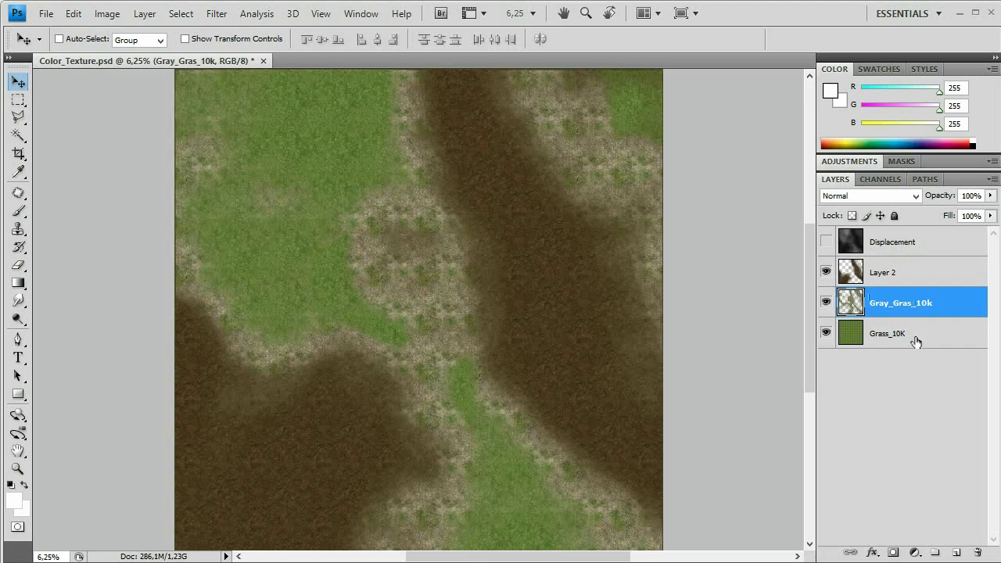
{"action": "left_click", "coordinate": [916, 338]}
{"action": "left_click", "coordinate": [927, 276]}
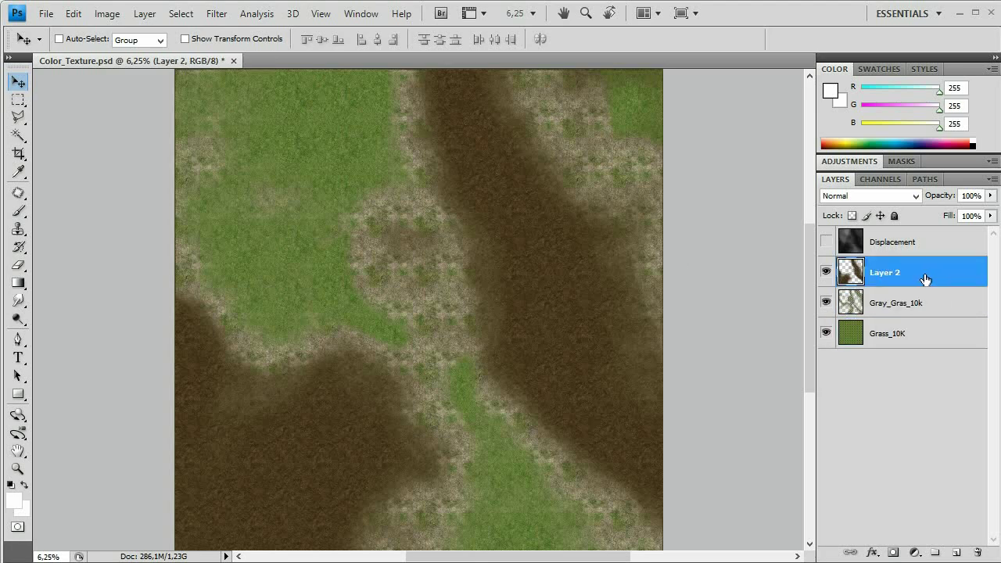
{"action": "left_click", "coordinate": [826, 272]}
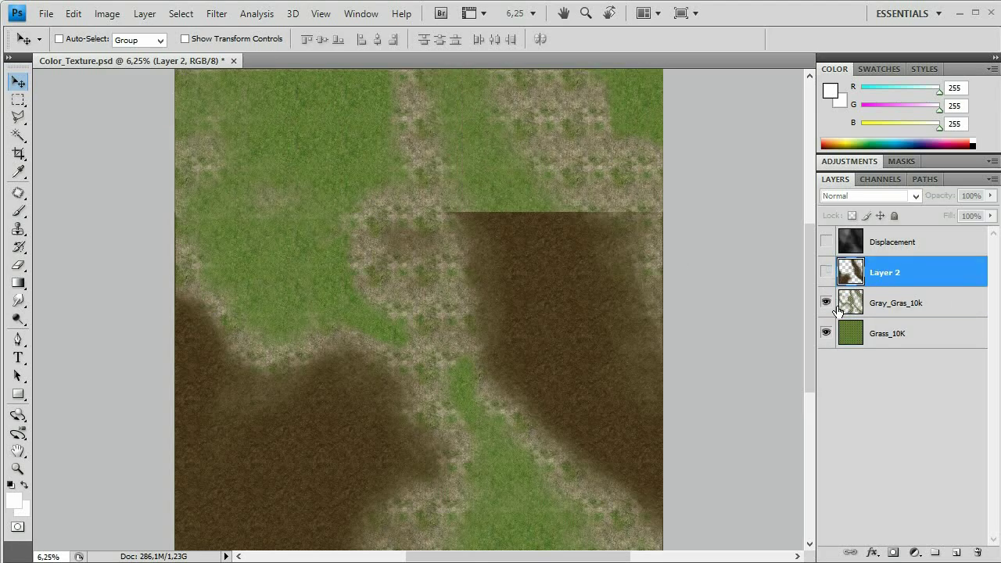
{"action": "left_click", "coordinate": [826, 302]}
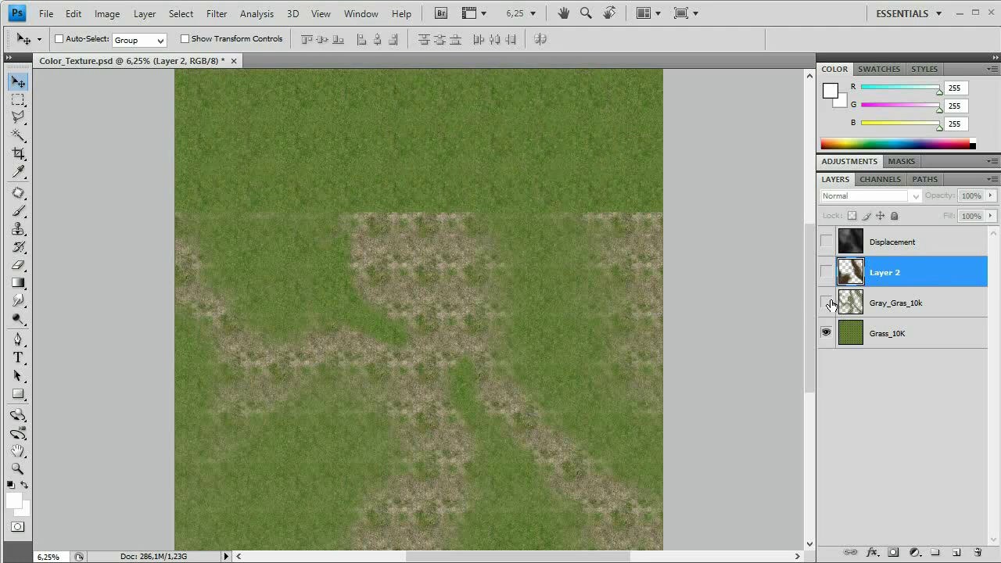
{"action": "left_click", "coordinate": [827, 303]}
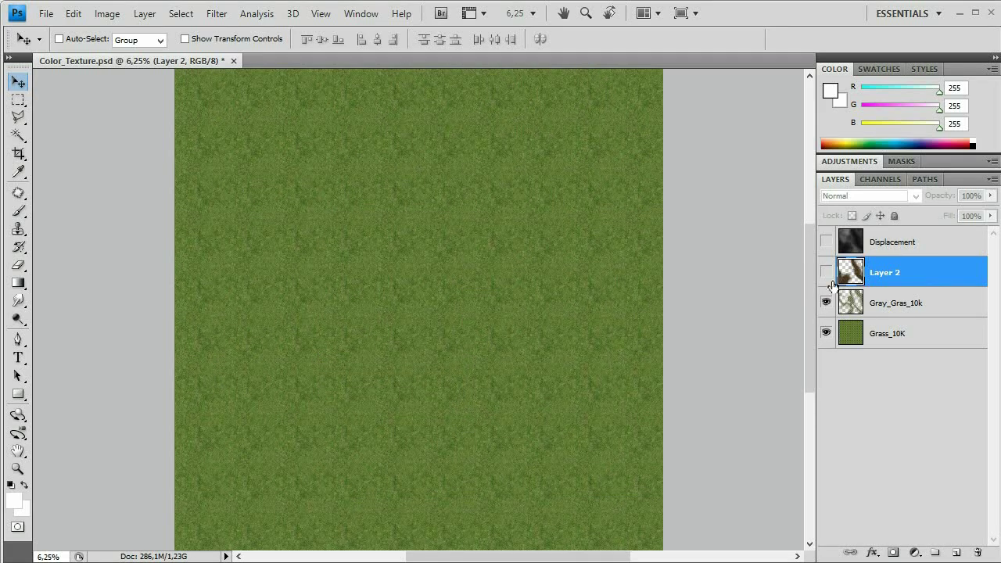
{"action": "left_click", "coordinate": [827, 273]}
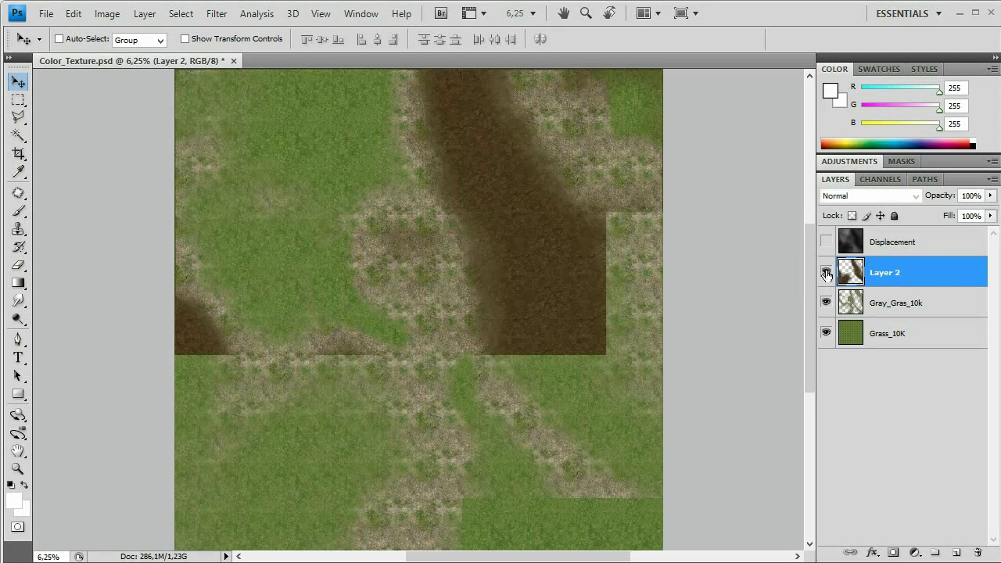
{"action": "left_click", "coordinate": [906, 335]}
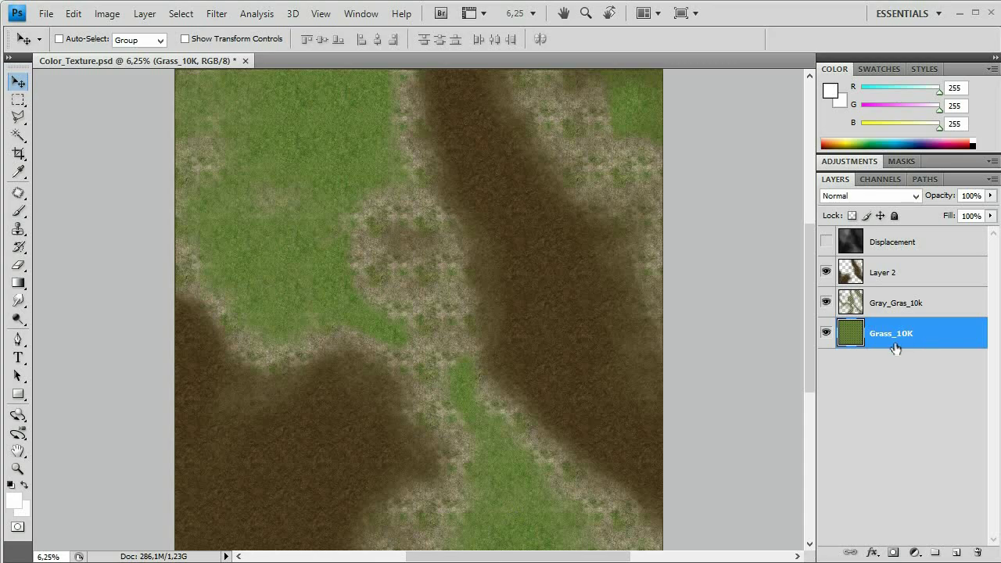
{"action": "left_click", "coordinate": [74, 15]}
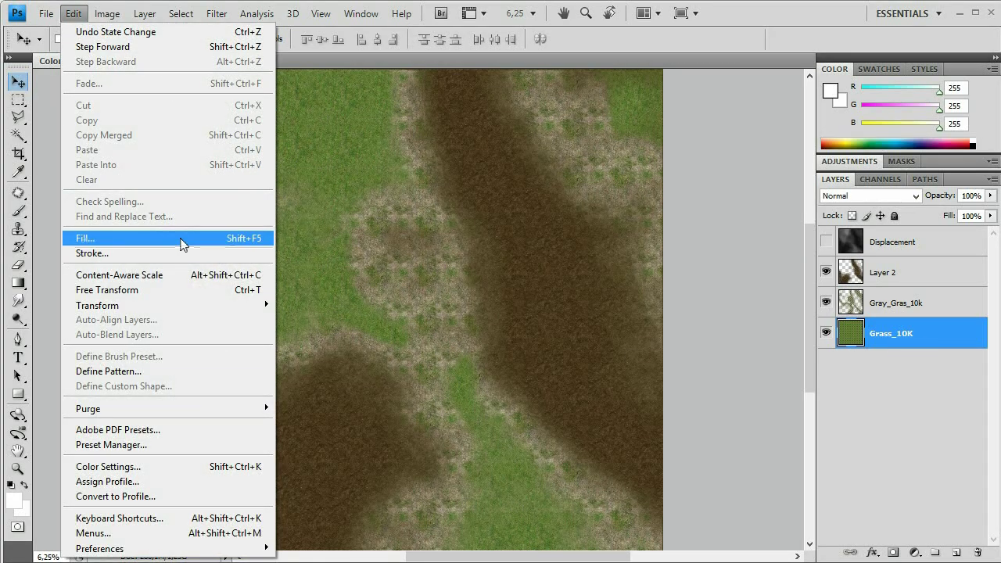
Fill the Grass_10K layer with solid white
{"action": "left_click", "coordinate": [183, 245]}
{"action": "left_click", "coordinate": [654, 200]}
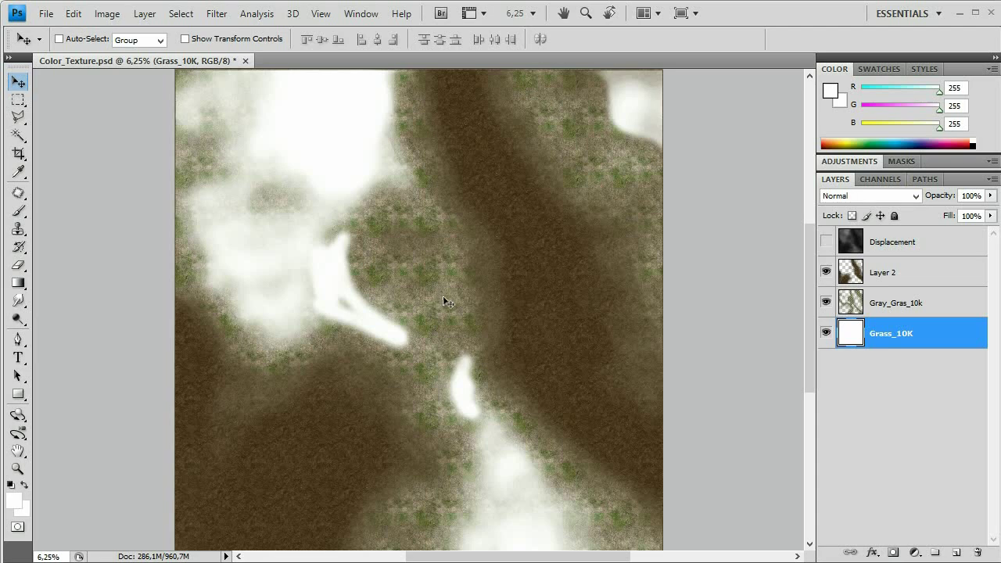
{"action": "left_click", "coordinate": [900, 304]}
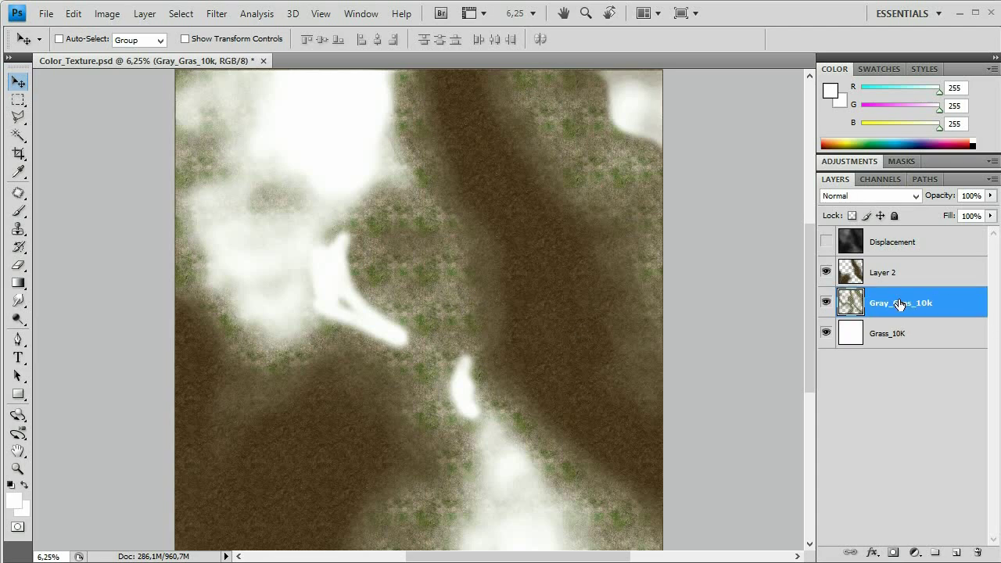
Turn Gray_Gras_10k black with Hue/Saturation lightness -100
{"action": "left_click", "coordinate": [113, 14]}
{"action": "mouse_move", "coordinate": [142, 54]}
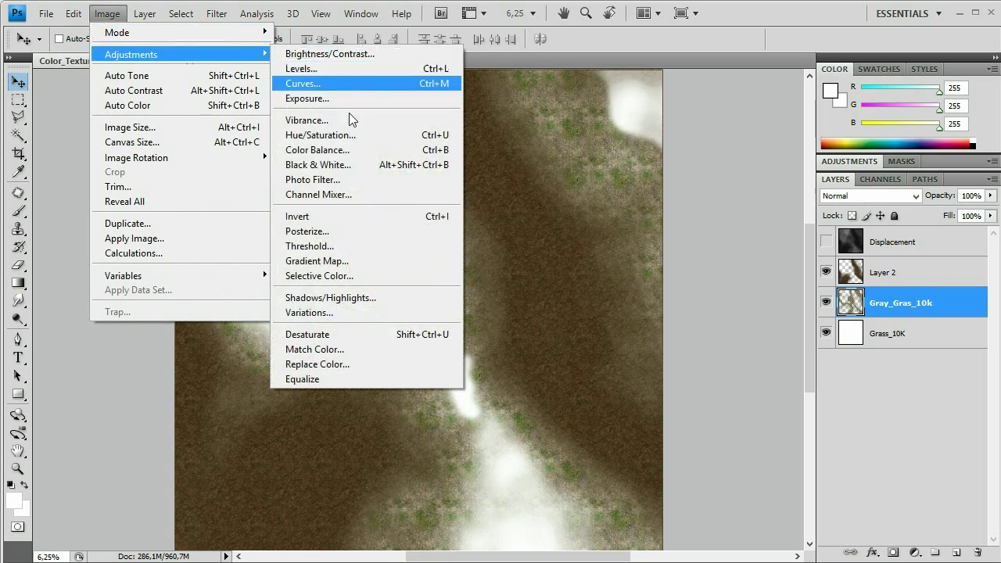
{"action": "left_click", "coordinate": [332, 135]}
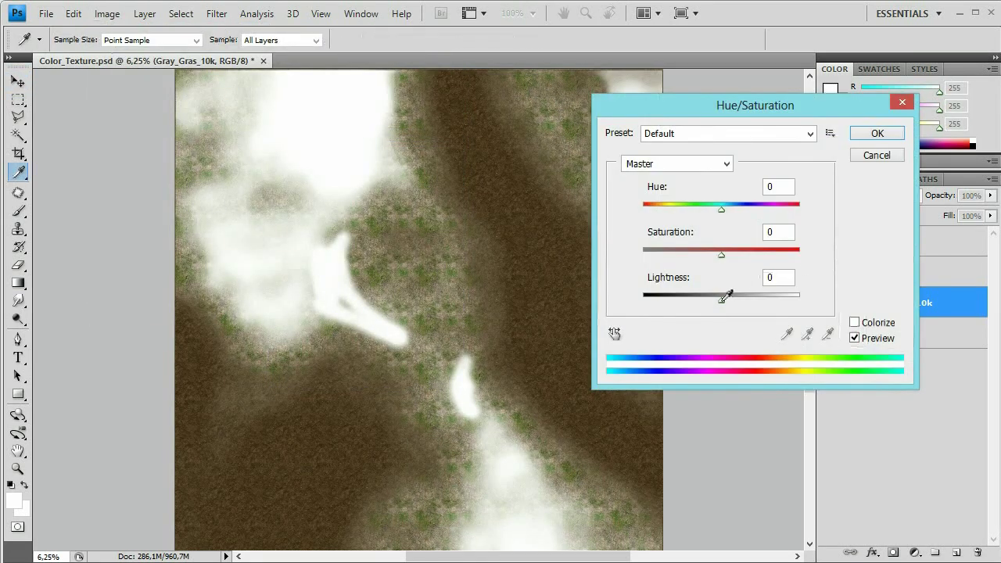
{"action": "left_click_drag", "start_coordinate": [722, 300], "coordinate": [628, 315]}
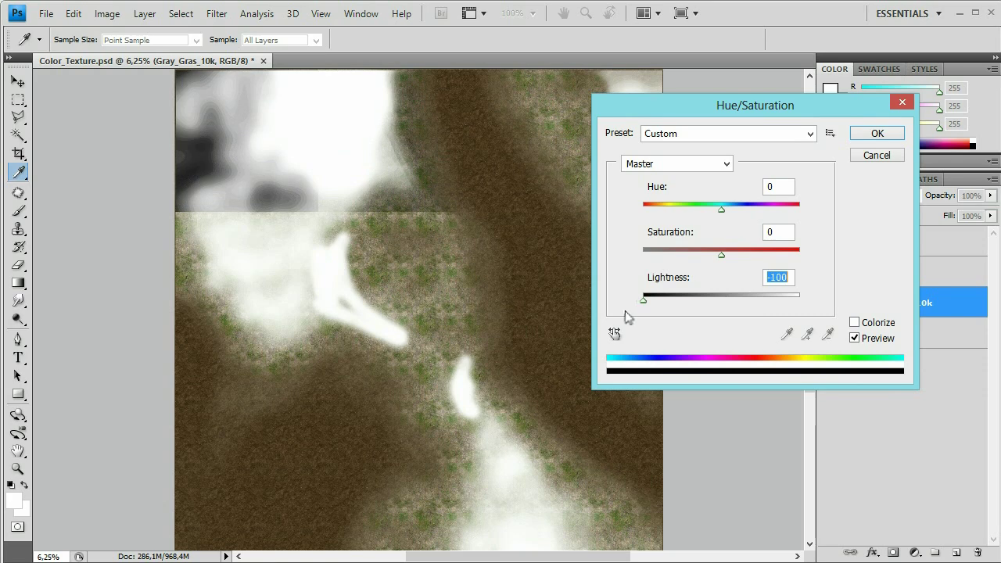
{"action": "left_click", "coordinate": [877, 135]}
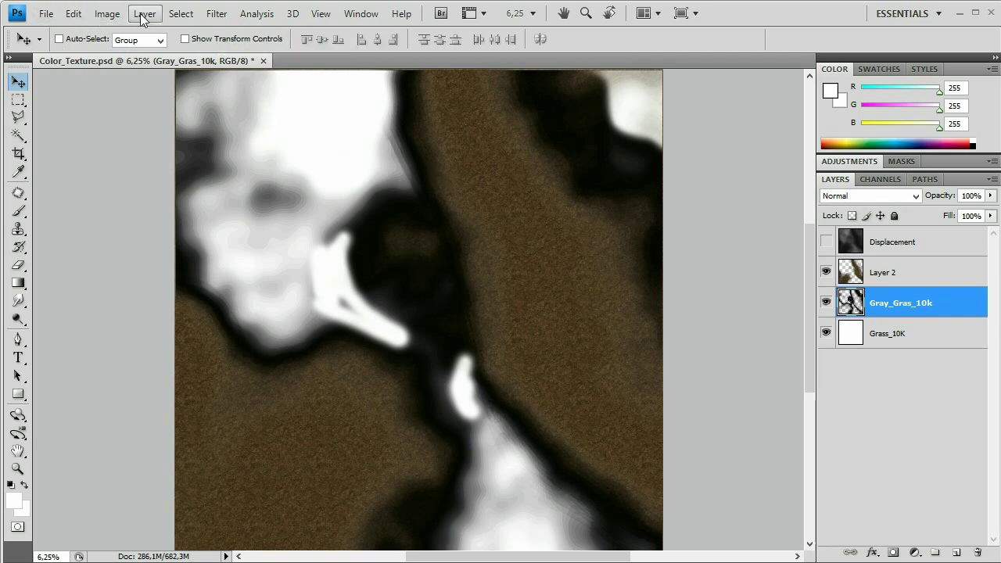
Lift the Curves black point to 128 so the patches read mid-grey
{"action": "left_click", "coordinate": [110, 18]}
{"action": "mouse_move", "coordinate": [257, 55]}
{"action": "left_click", "coordinate": [311, 81]}
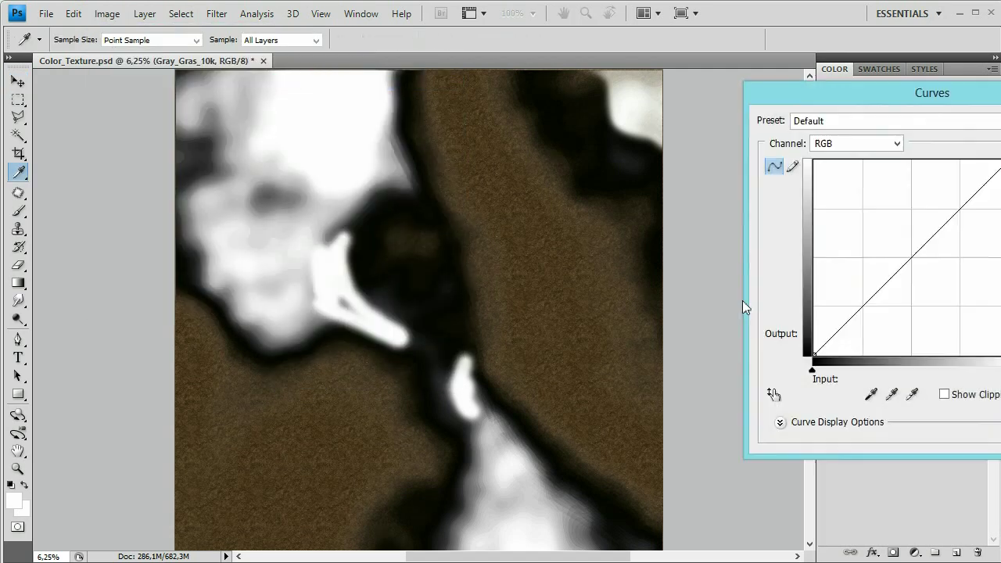
{"action": "left_click_drag", "start_coordinate": [815, 359], "coordinate": [800, 256]}
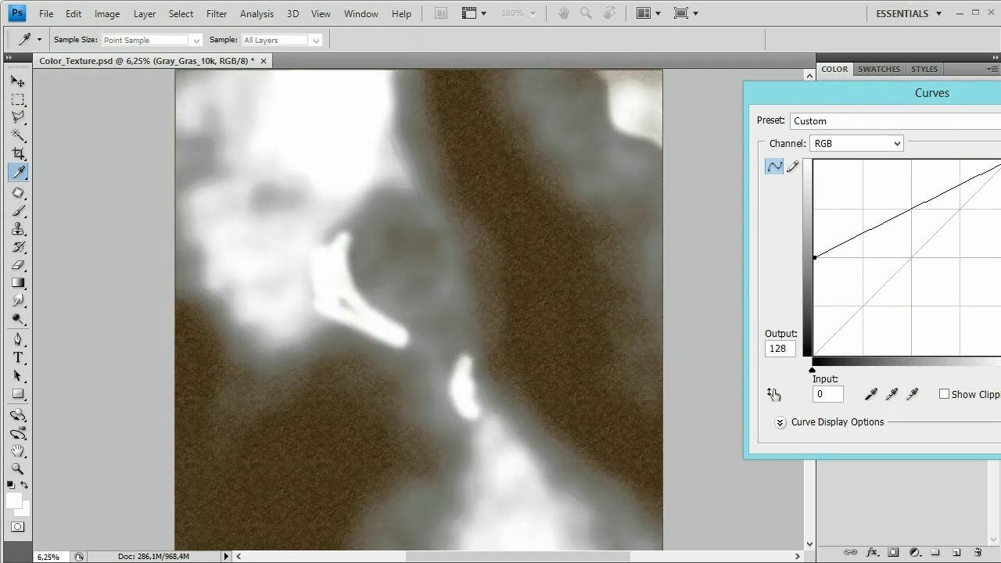
{"action": "key", "text": "Return"}
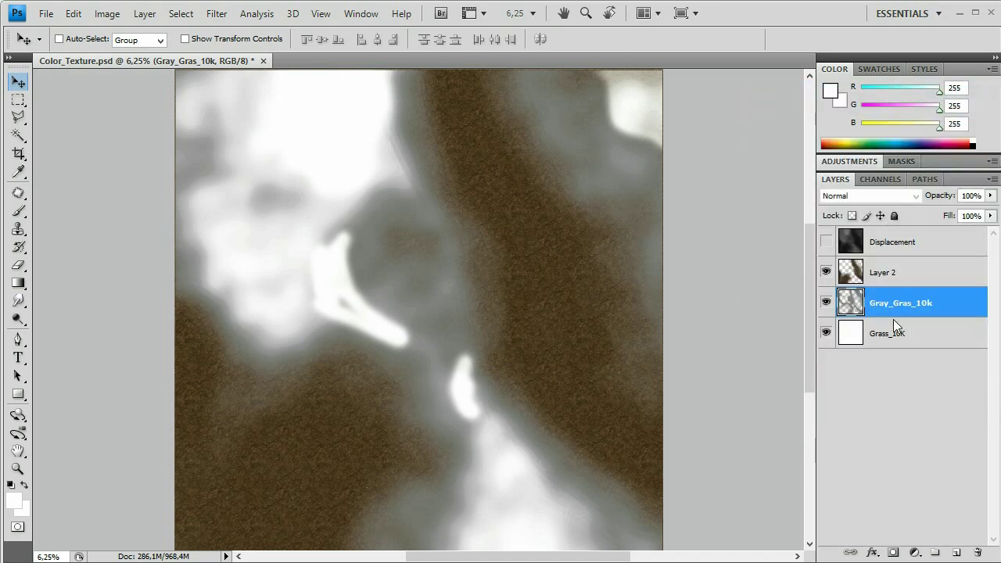
{"action": "left_click", "coordinate": [895, 272]}
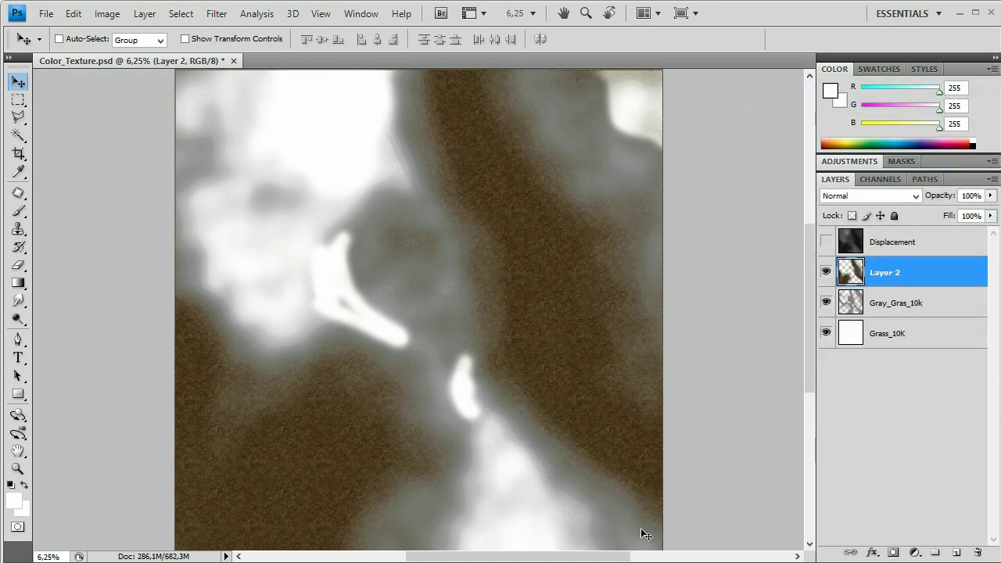
Darken the Layer 2 dirt with Hue/Saturation lightness -70
{"action": "left_click", "coordinate": [116, 17]}
{"action": "mouse_move", "coordinate": [156, 55]}
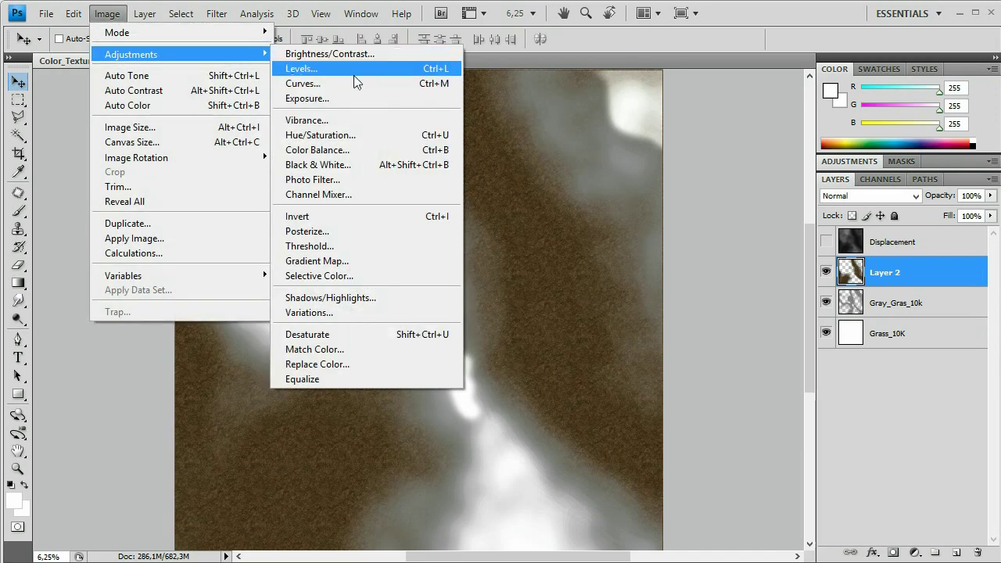
{"action": "left_click", "coordinate": [357, 138]}
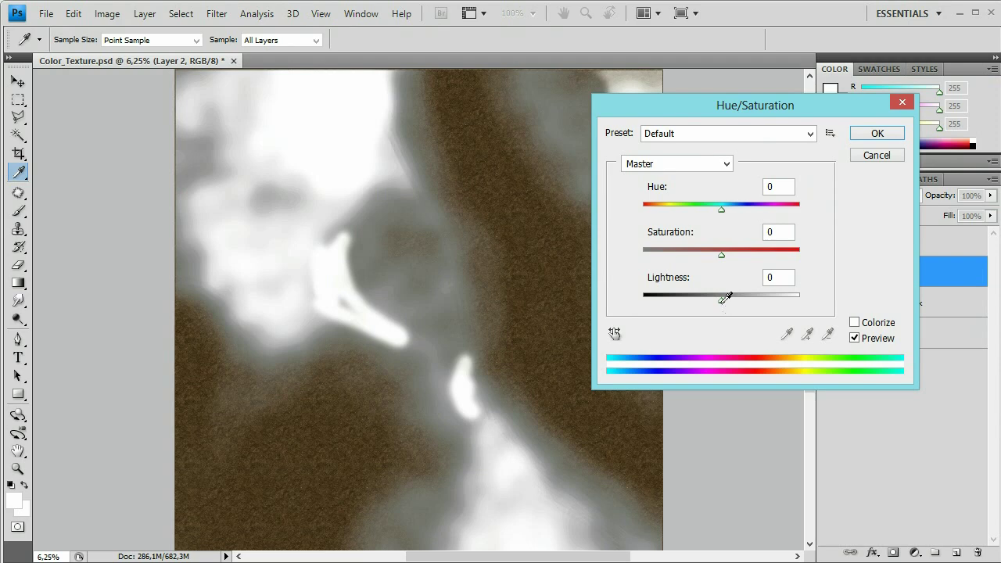
{"action": "left_click_drag", "start_coordinate": [722, 299], "coordinate": [666, 299]}
{"action": "left_click", "coordinate": [878, 134]}
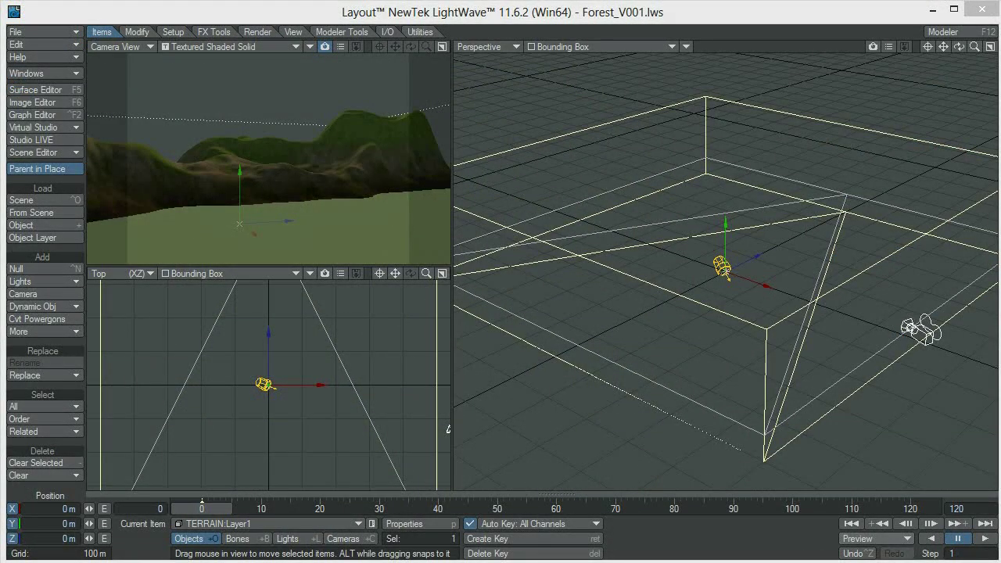
Load the Trees object file into the scene
{"action": "left_click", "coordinate": [72, 32]}
{"action": "mouse_move", "coordinate": [72, 32]}
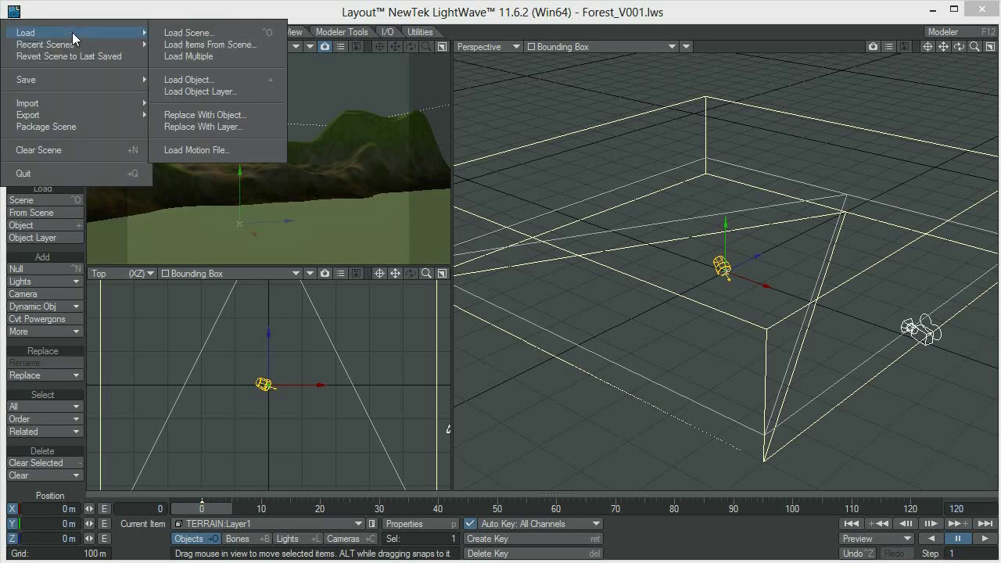
{"action": "mouse_move", "coordinate": [100, 82]}
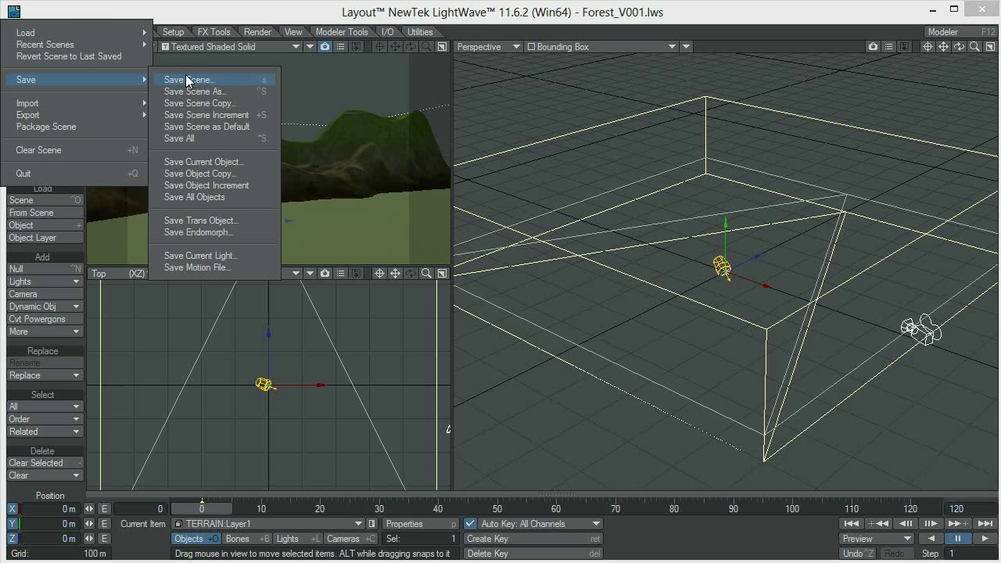
{"action": "mouse_move", "coordinate": [106, 33]}
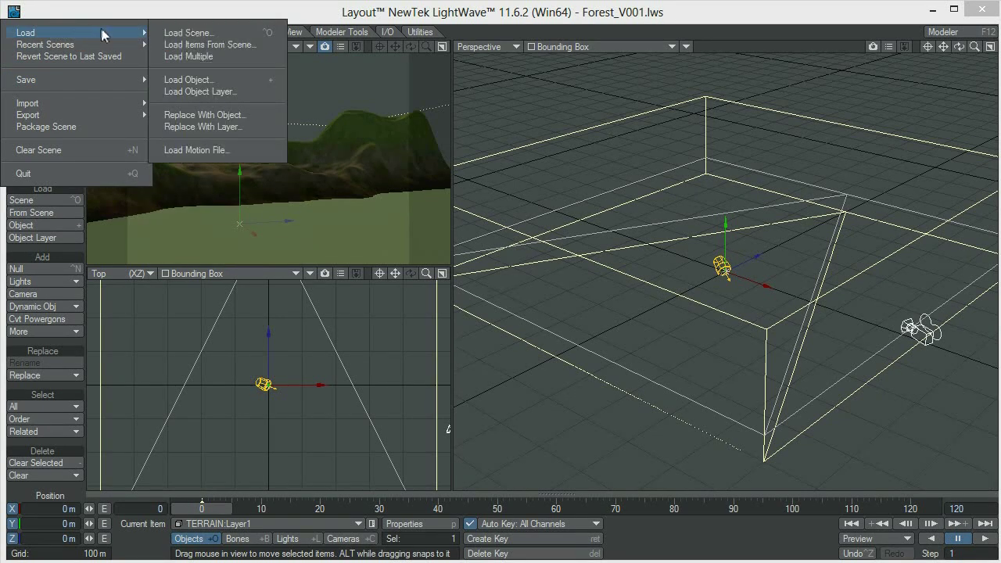
{"action": "left_click", "coordinate": [199, 80]}
{"action": "left_click", "coordinate": [179, 250]}
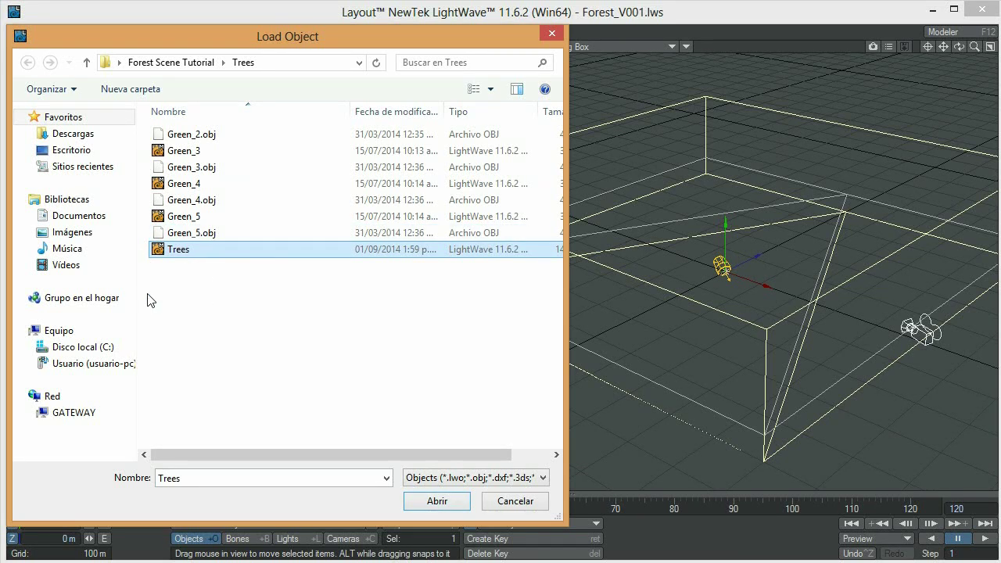
{"action": "left_click", "coordinate": [435, 500]}
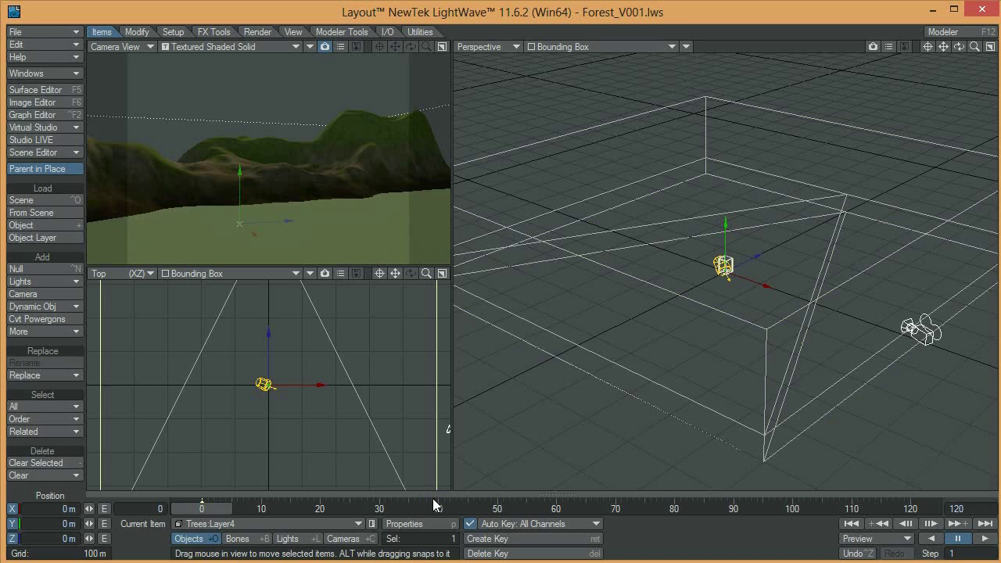
Make TERRAIN:Layer1 the current item and open its Object Properties
{"action": "left_click_drag", "start_coordinate": [484, 496], "coordinate": [484, 478]}
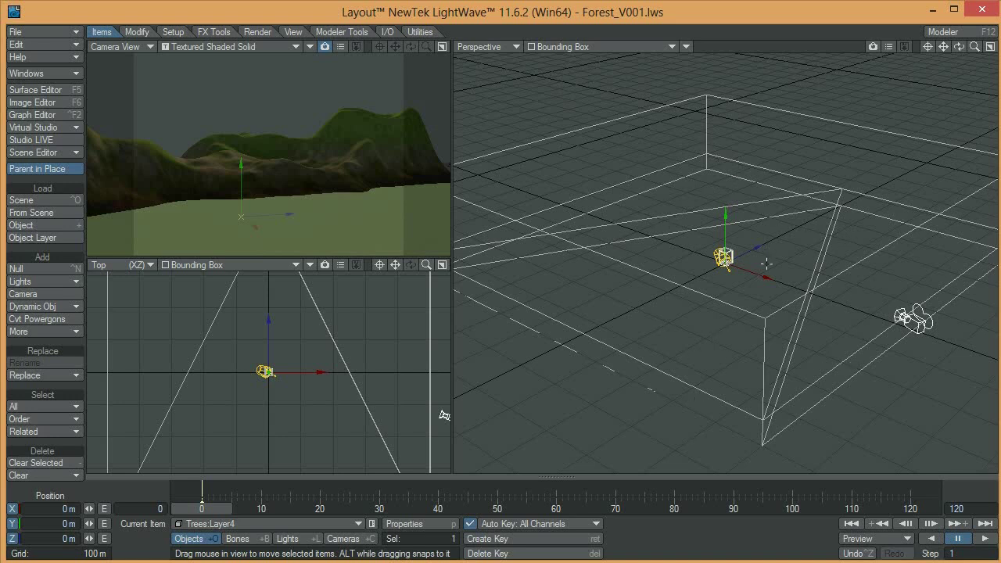
{"action": "left_click", "coordinate": [645, 111]}
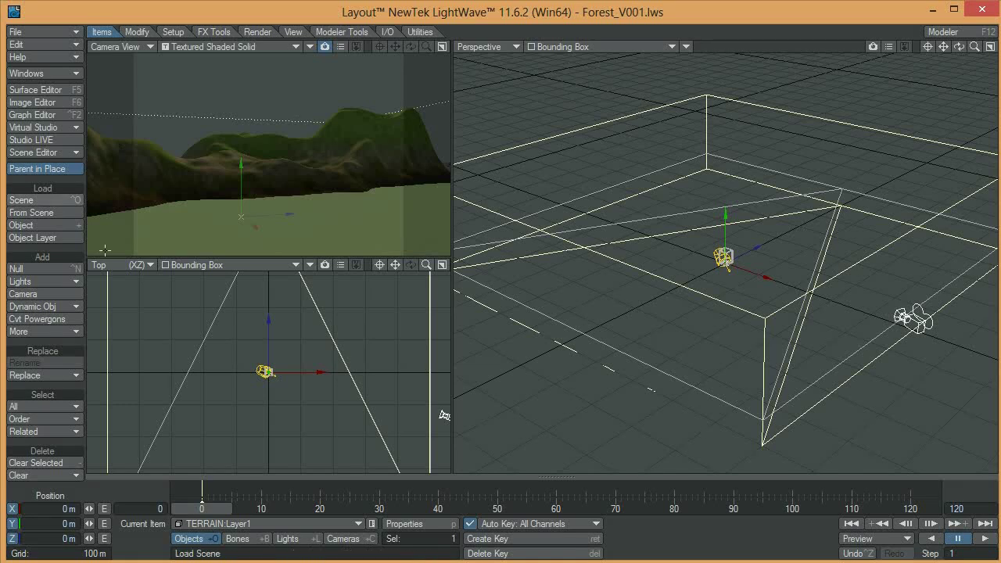
{"action": "key", "text": "p"}
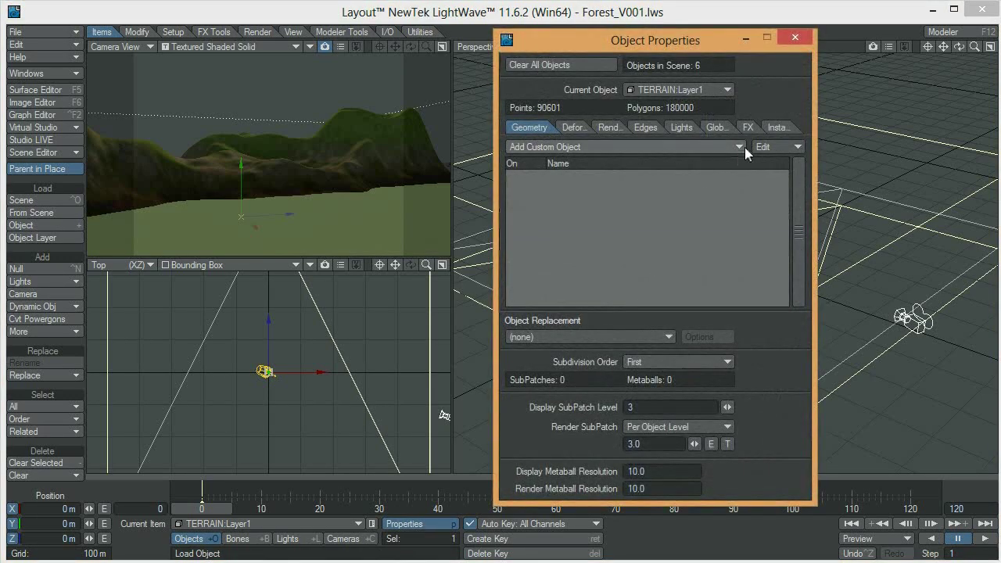
Add an Instance Generator to the terrain and place its settings window beside the viewports
{"action": "left_click", "coordinate": [775, 129]}
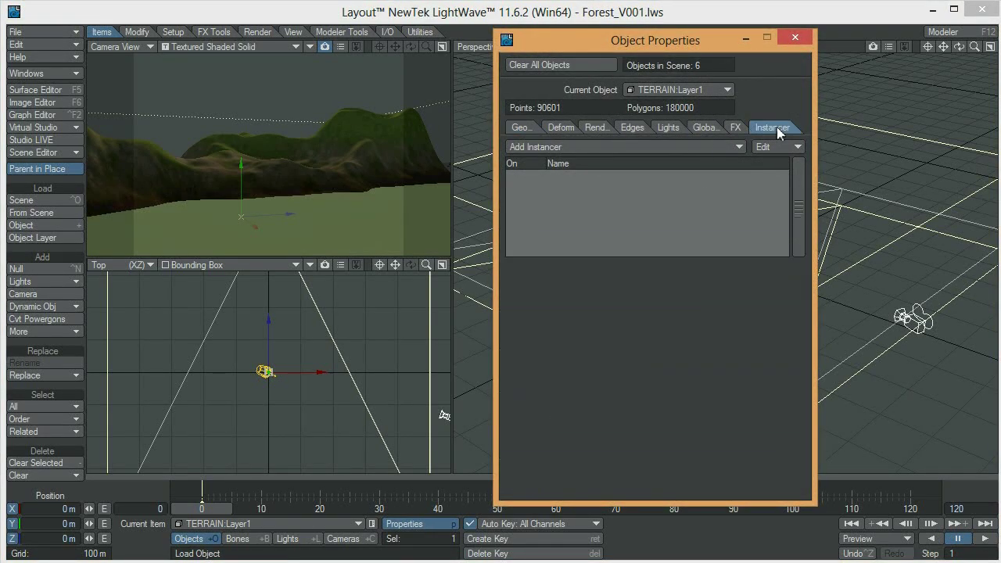
{"action": "left_click", "coordinate": [607, 147]}
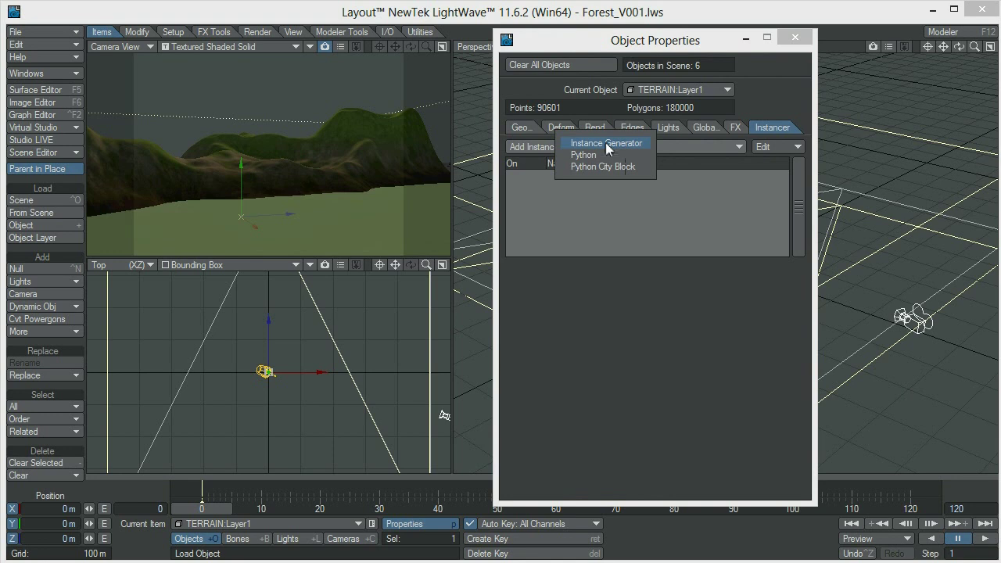
{"action": "left_click", "coordinate": [606, 143]}
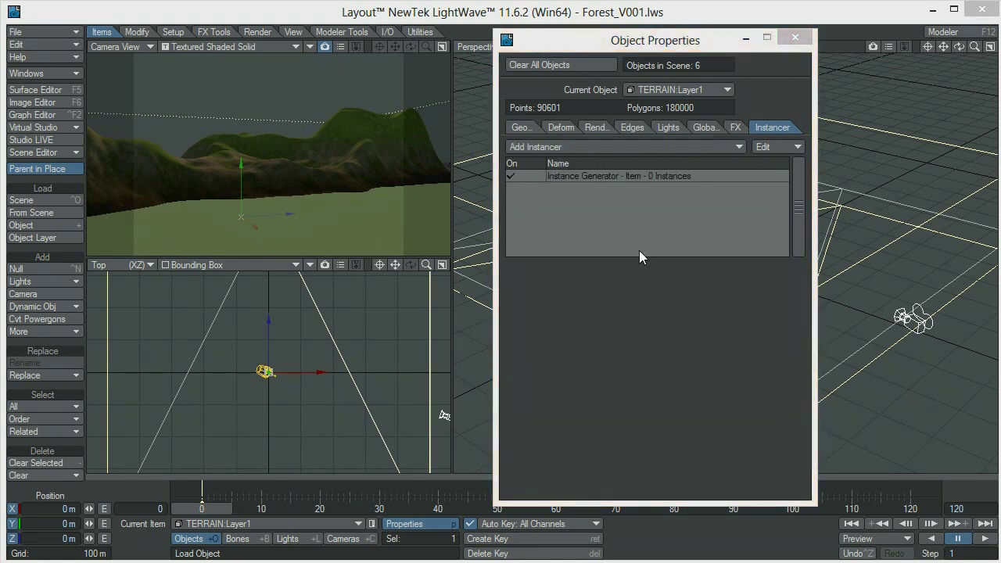
{"action": "double_click", "coordinate": [590, 176]}
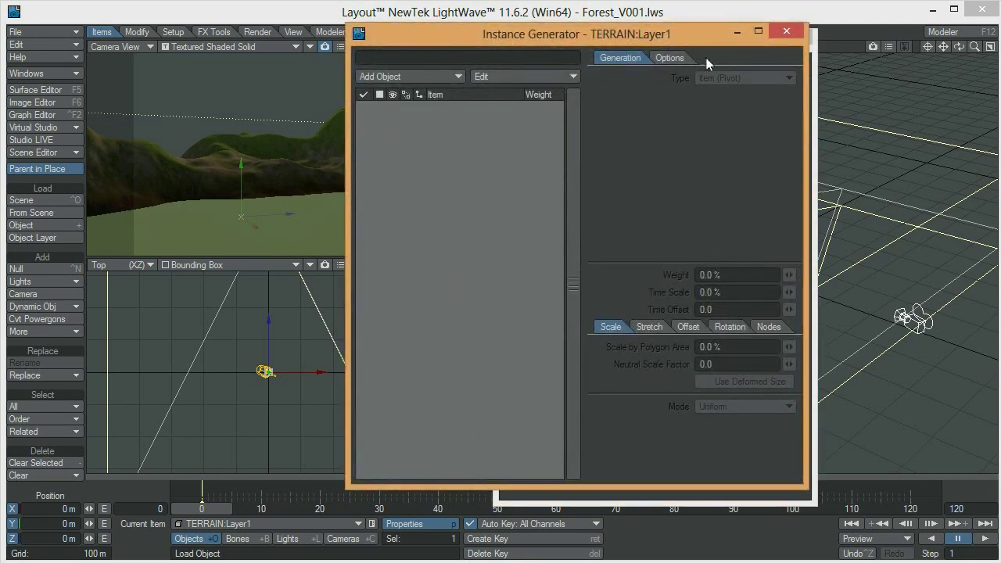
{"action": "left_click_drag", "start_coordinate": [736, 41], "coordinate": [887, 44]}
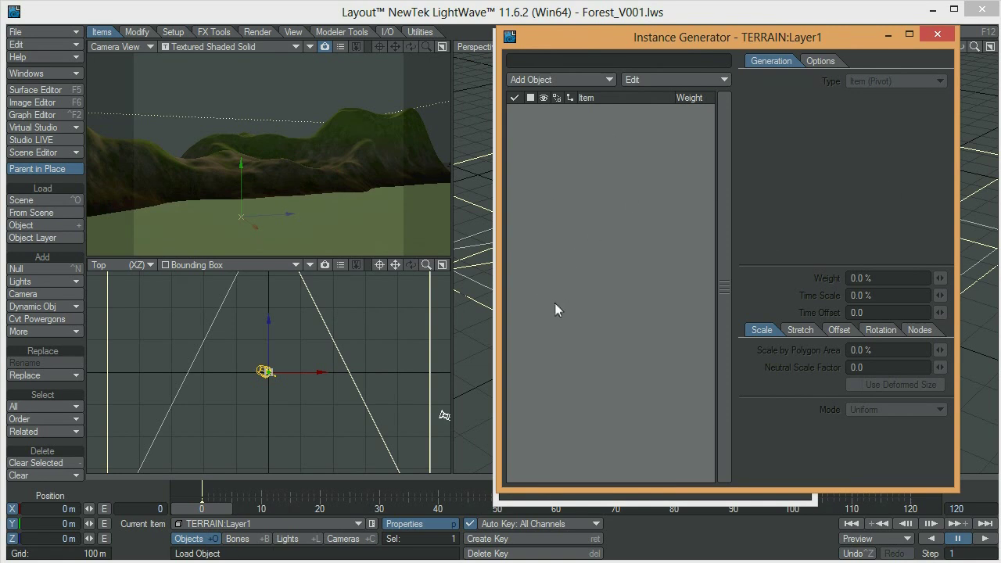
{"action": "left_click", "coordinate": [581, 75]}
Add Trees:Layer2, Trees:Layer3 and Trees:Layer4 as instanced objects
{"action": "left_click", "coordinate": [581, 111]}
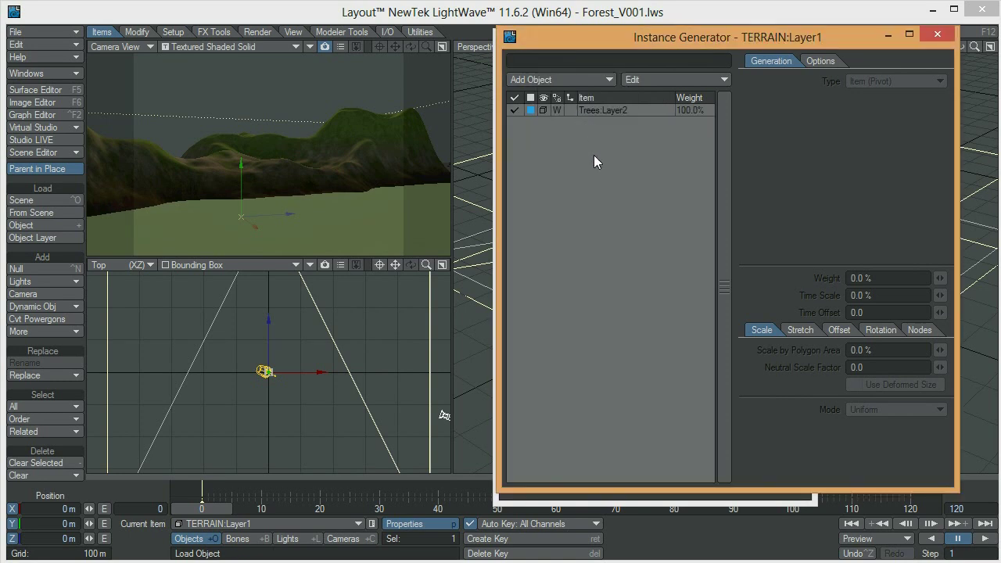
{"action": "left_click", "coordinate": [602, 75]}
{"action": "left_click", "coordinate": [602, 85]}
{"action": "left_click", "coordinate": [602, 84]}
{"action": "left_click", "coordinate": [596, 96]}
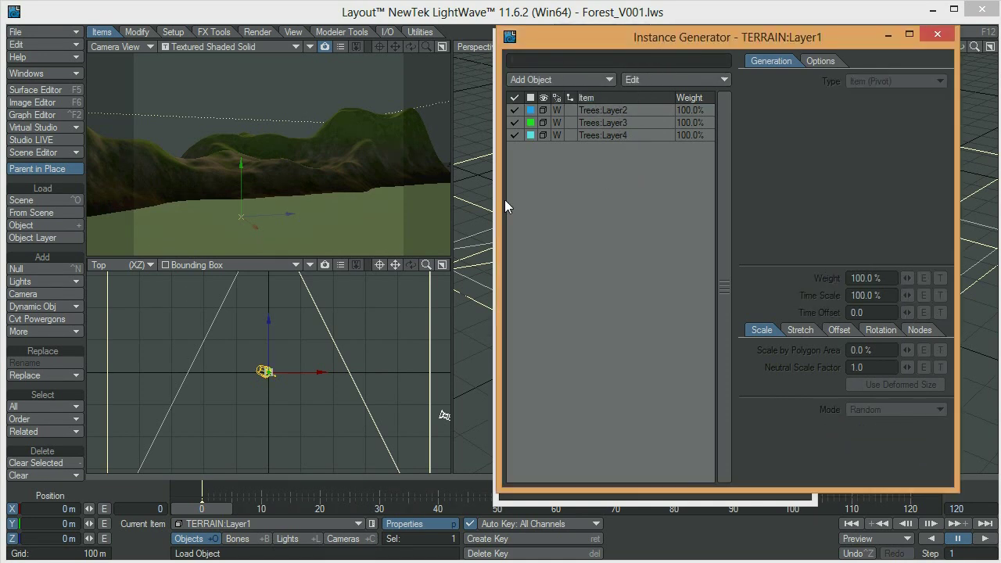
Distribute the instances over the terrain Surface with a count of 1000
{"action": "left_click", "coordinate": [618, 111]}
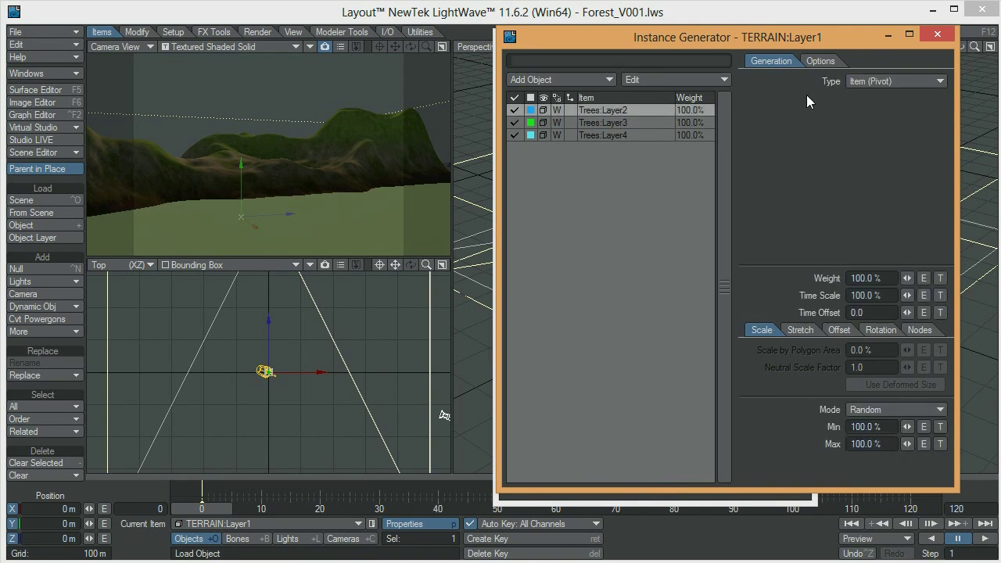
{"action": "left_click", "coordinate": [880, 80]}
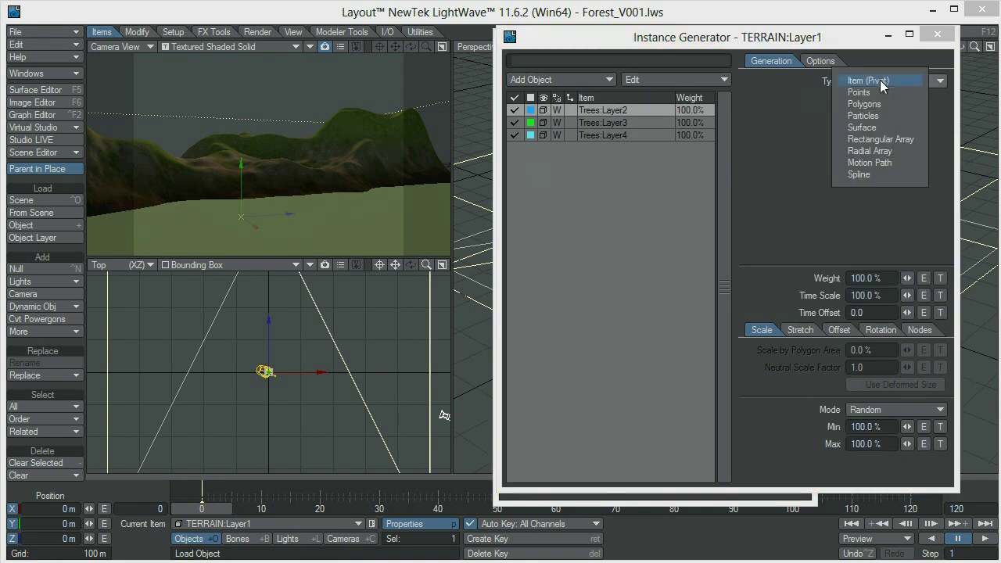
{"action": "left_click", "coordinate": [863, 128]}
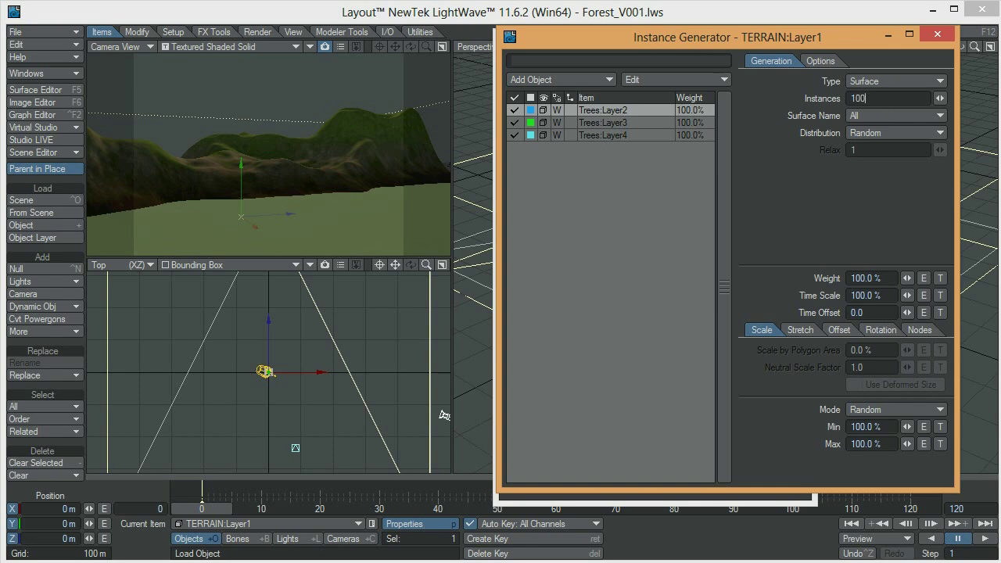
{"action": "key", "text": "Tab"}
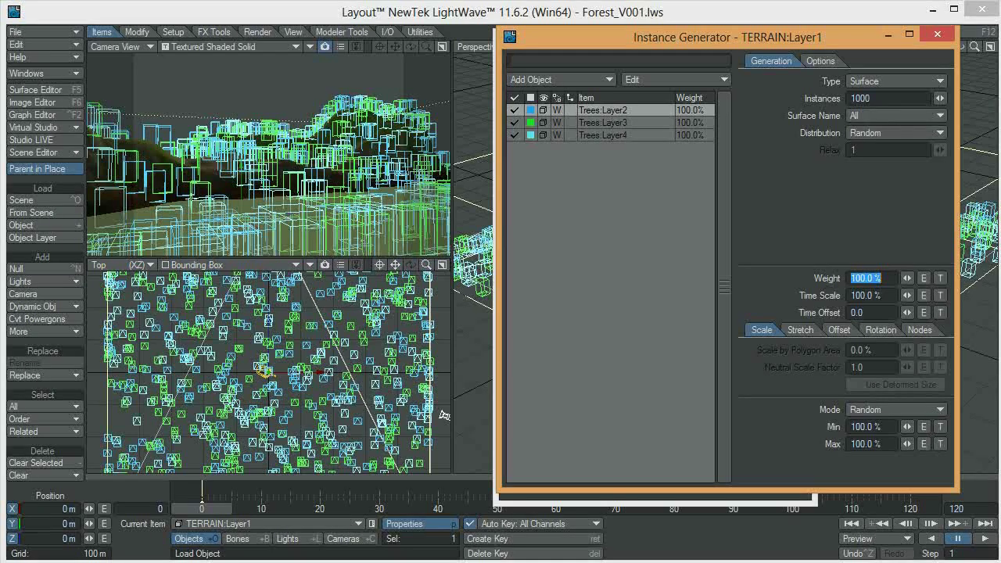
{"action": "left_click", "coordinate": [870, 200]}
Reselect Trees:Layer2 and open its Weight texture
{"action": "left_click", "coordinate": [604, 121]}
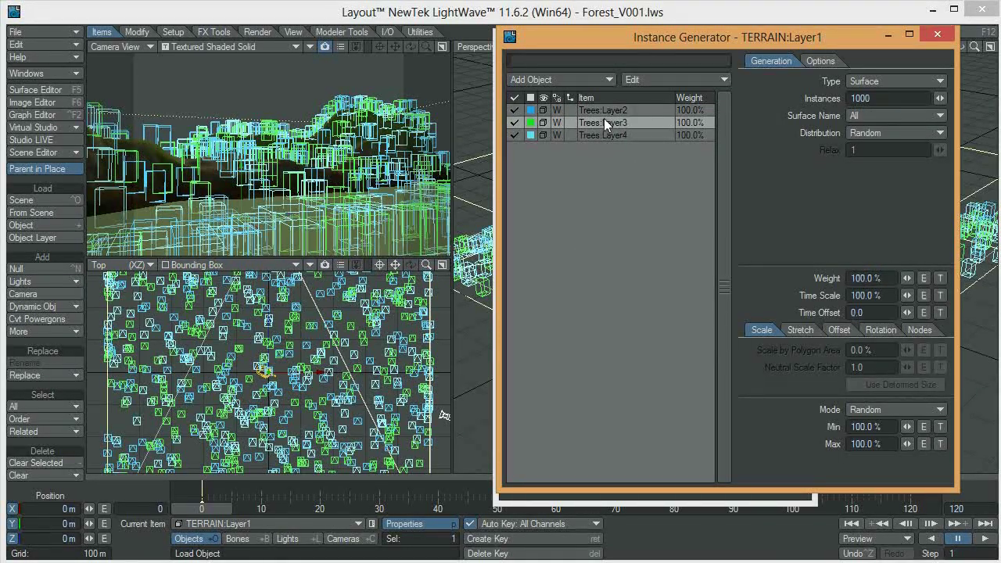
{"action": "left_click", "coordinate": [606, 134]}
{"action": "left_click", "coordinate": [615, 111]}
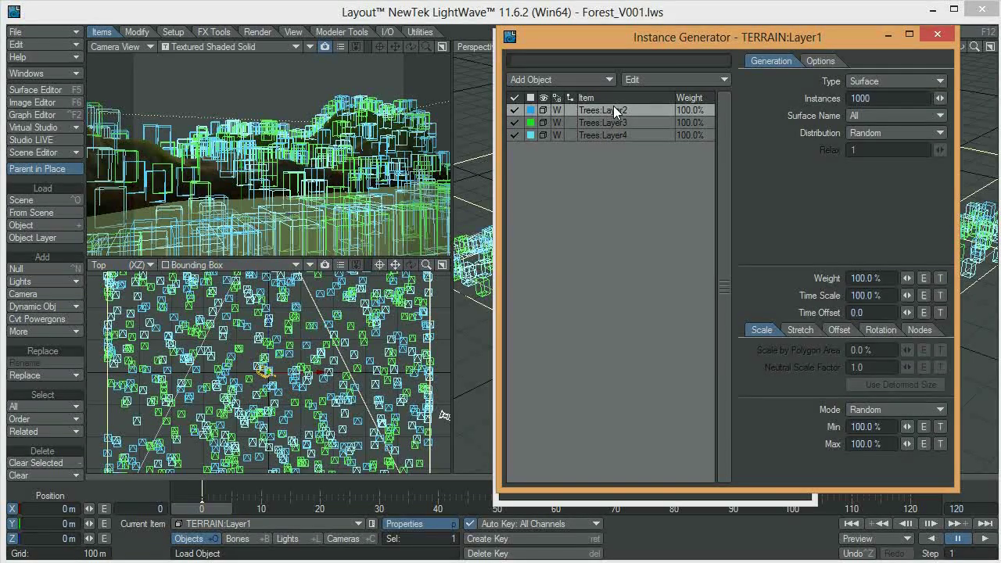
{"action": "left_click", "coordinate": [941, 279]}
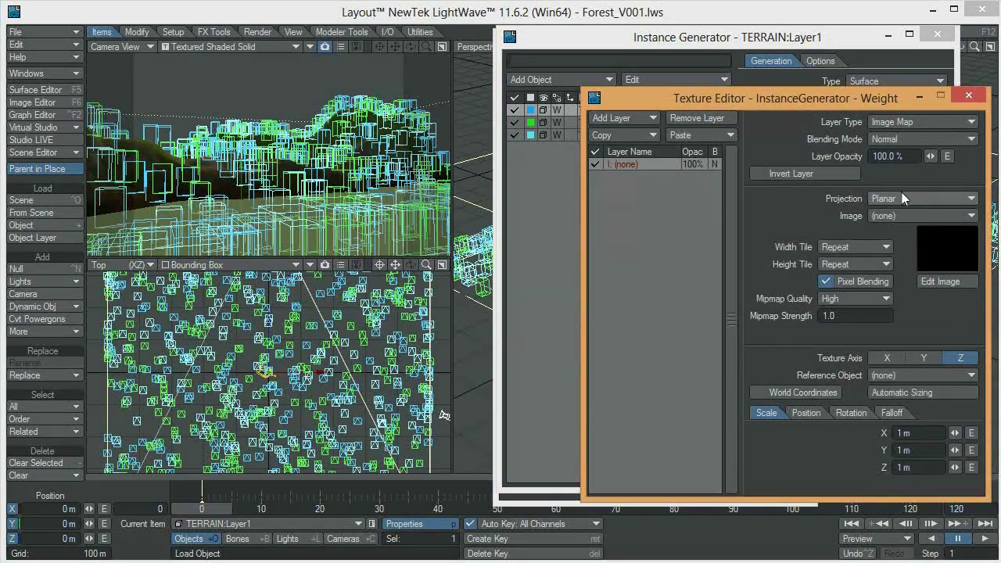
Project the weight texture along the Y axis with automatic sizing
{"action": "left_click_drag", "start_coordinate": [830, 105], "coordinate": [702, 87]}
{"action": "left_click", "coordinate": [803, 340]}
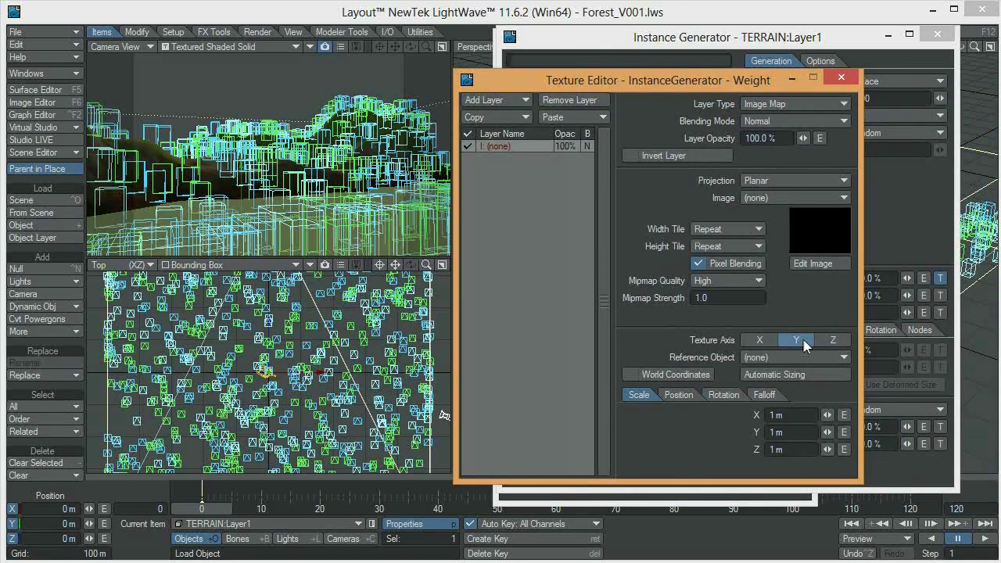
{"action": "left_click", "coordinate": [821, 376]}
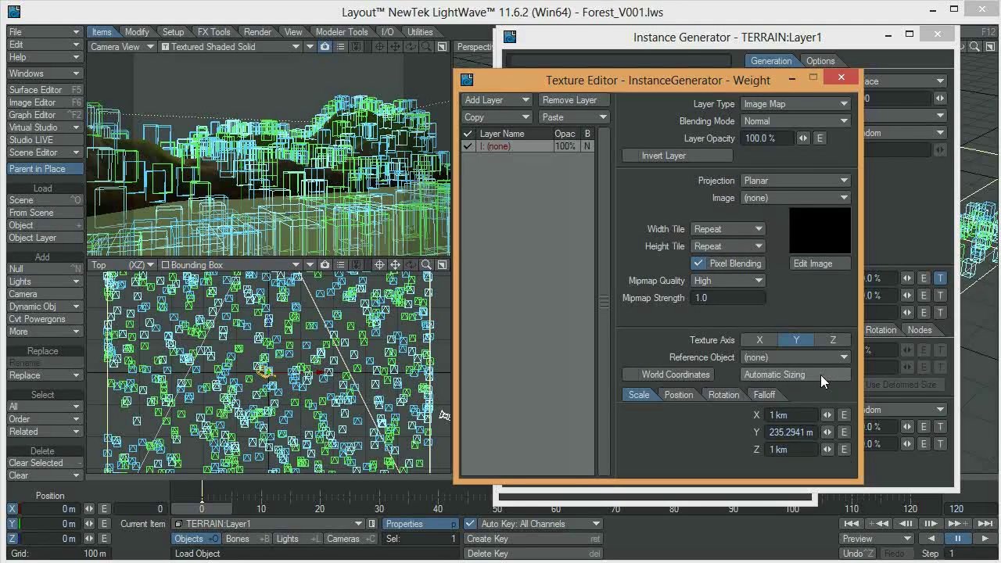
Load Instance_Map from the FOREST TUTORIAL Images folder as the weight image
{"action": "left_click", "coordinate": [768, 199]}
{"action": "left_click", "coordinate": [761, 211]}
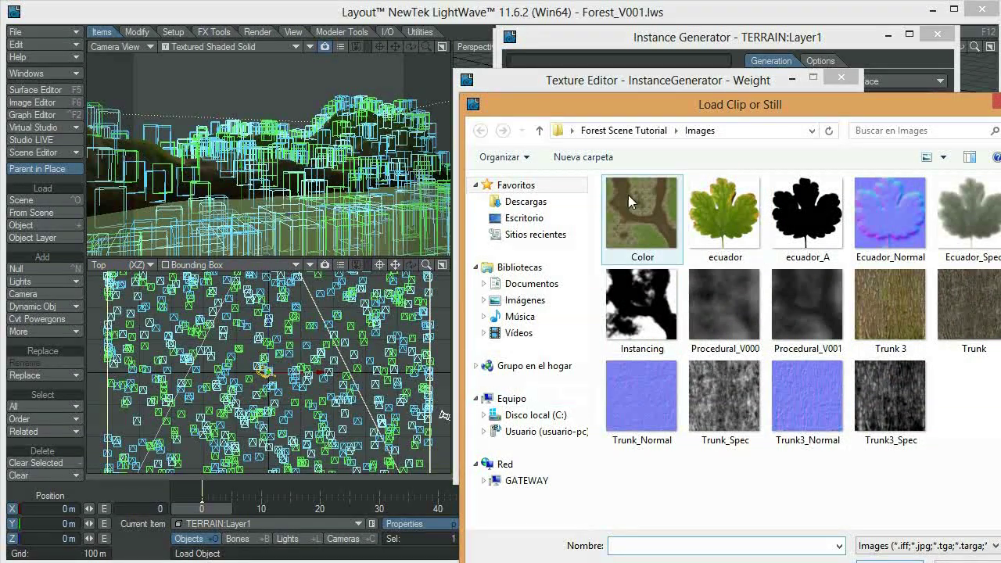
{"action": "left_click", "coordinate": [624, 130]}
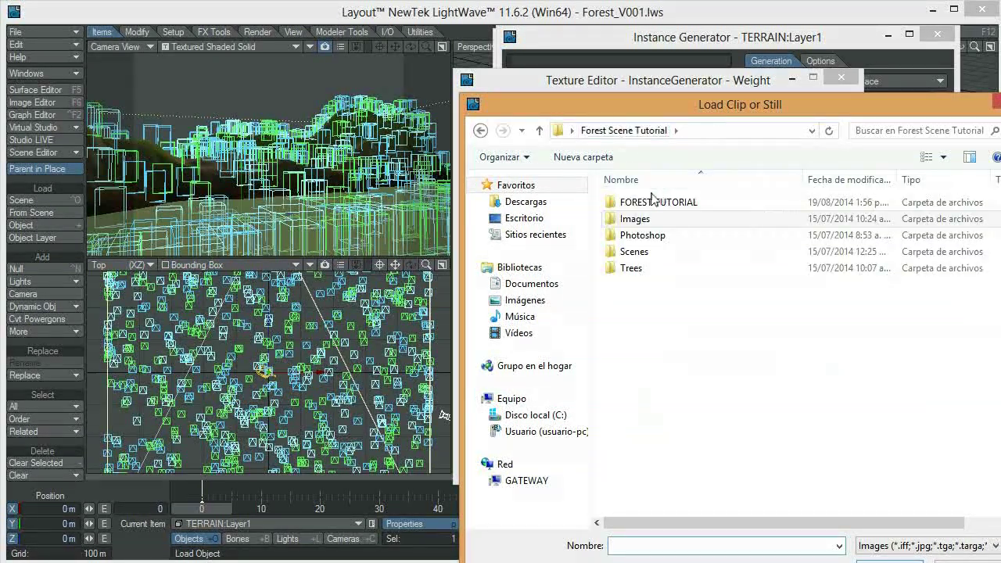
{"action": "double_click", "coordinate": [650, 207]}
{"action": "double_click", "coordinate": [651, 205]}
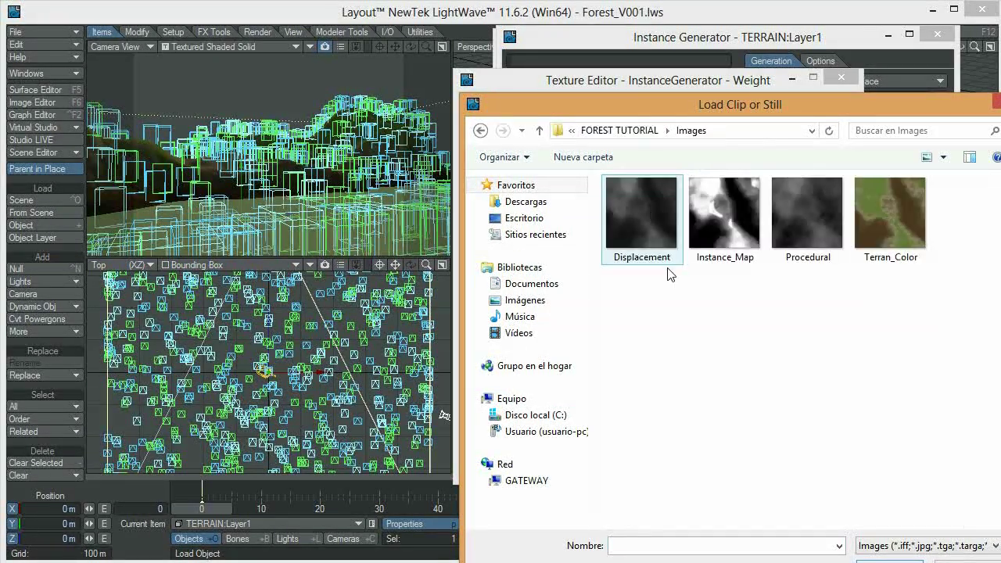
{"action": "left_click", "coordinate": [745, 228]}
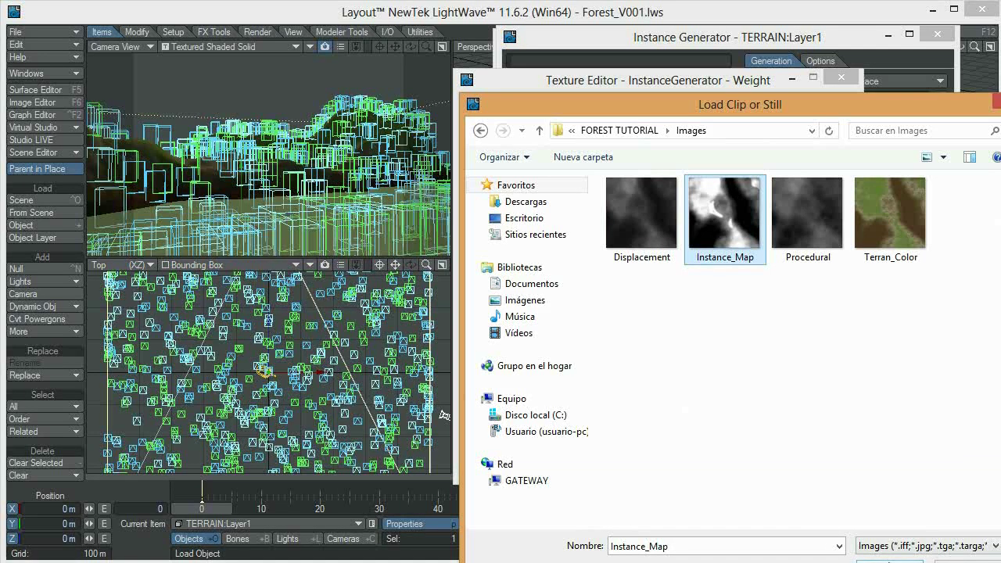
{"action": "left_click", "coordinate": [889, 561]}
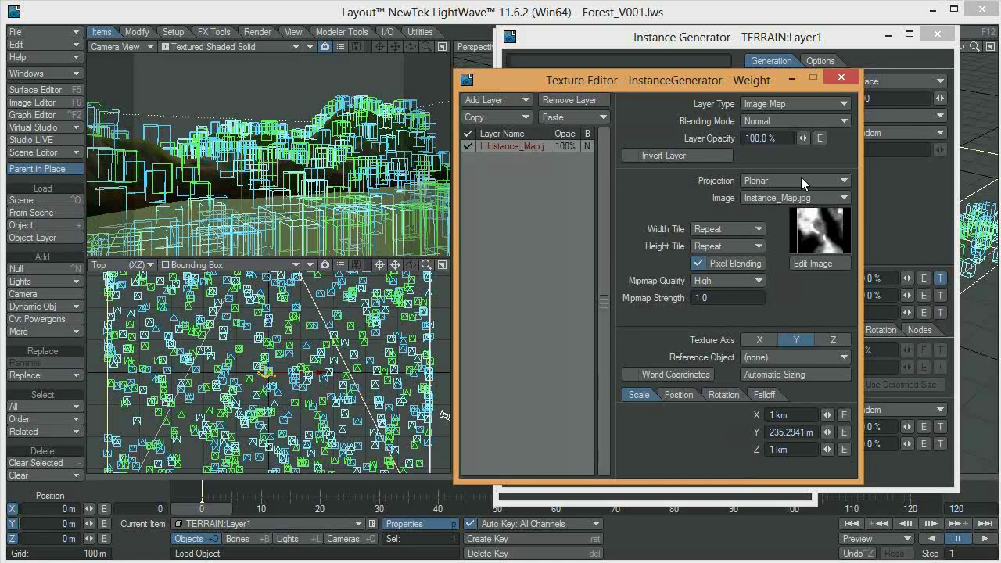
{"action": "left_click", "coordinate": [828, 81]}
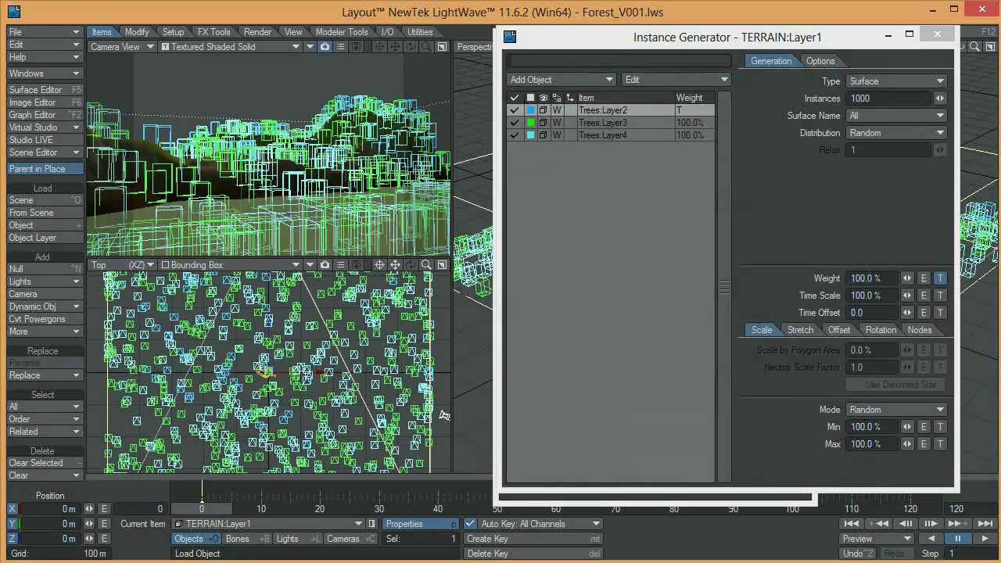
Copy all layers of Trees:Layer2's Instance_Map weight texture
{"action": "left_click", "coordinate": [606, 123]}
{"action": "left_click", "coordinate": [606, 134]}
{"action": "left_click", "coordinate": [608, 122]}
{"action": "left_click", "coordinate": [614, 111]}
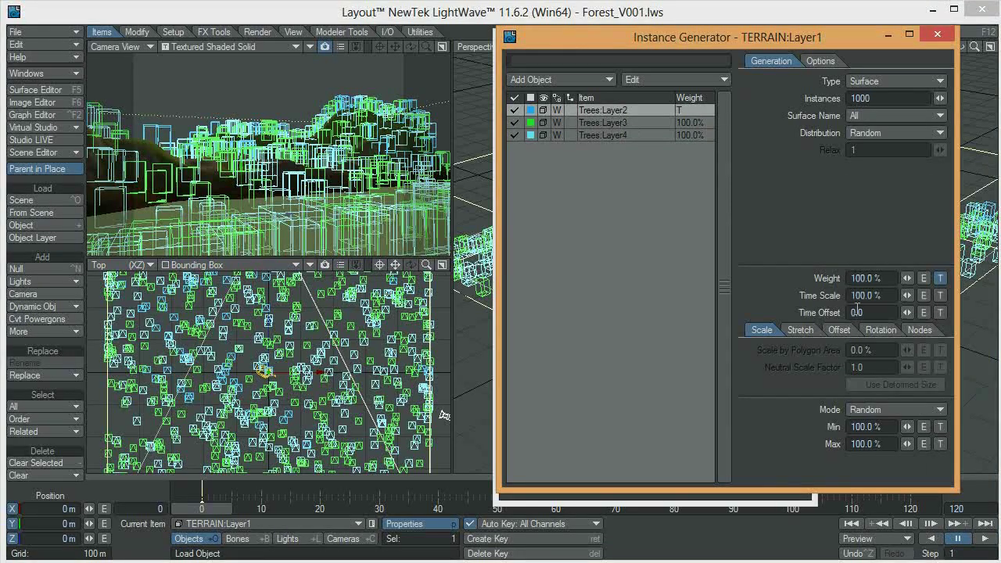
{"action": "left_click", "coordinate": [940, 279]}
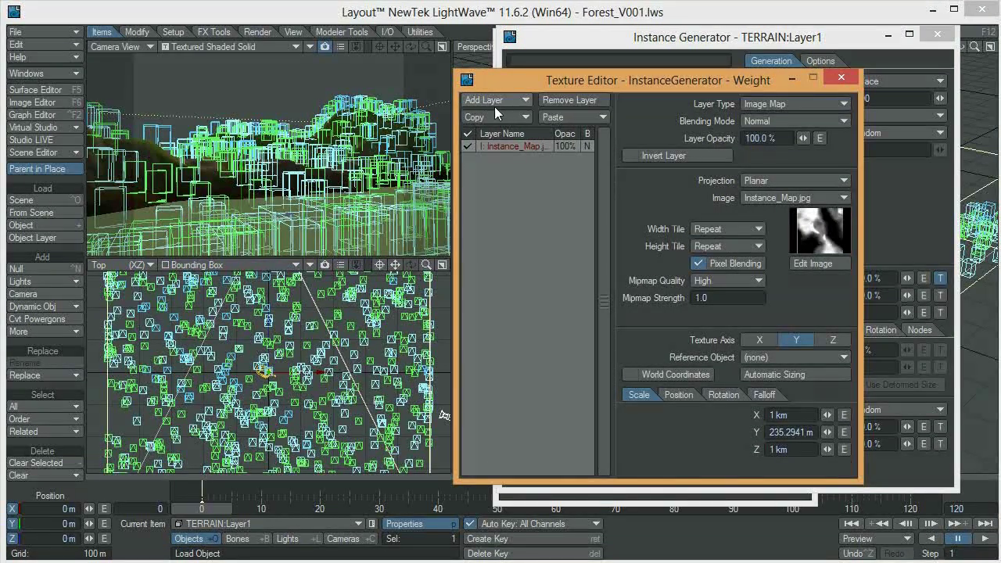
{"action": "left_click", "coordinate": [503, 105]}
{"action": "left_click", "coordinate": [518, 116]}
{"action": "left_click", "coordinate": [507, 129]}
{"action": "left_click", "coordinate": [832, 79]}
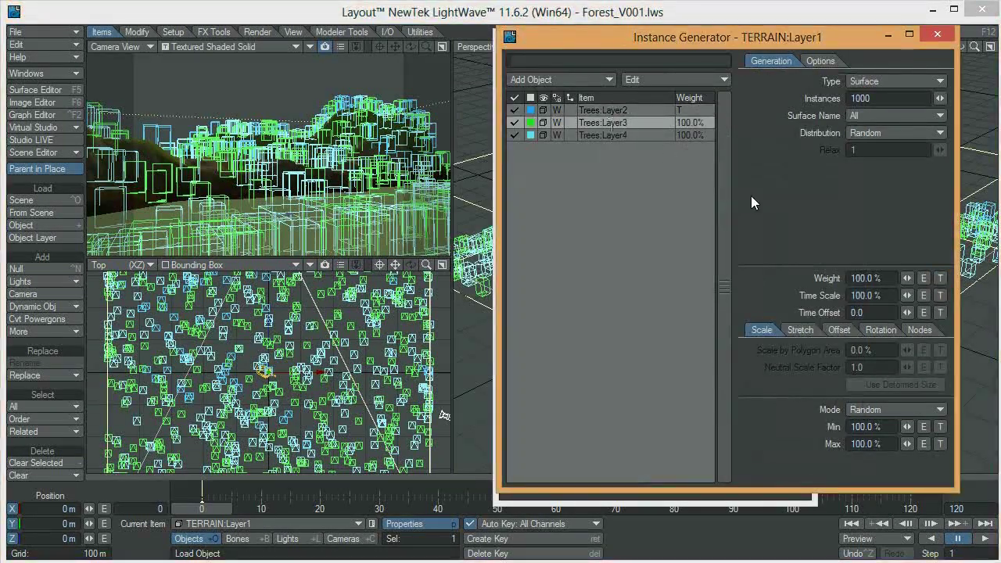
Paste the copied weight texture over all layers for Trees:Layer3 and Trees:Layer4
{"action": "left_click", "coordinate": [939, 279]}
{"action": "left_click", "coordinate": [565, 117]}
{"action": "left_click", "coordinate": [576, 131]}
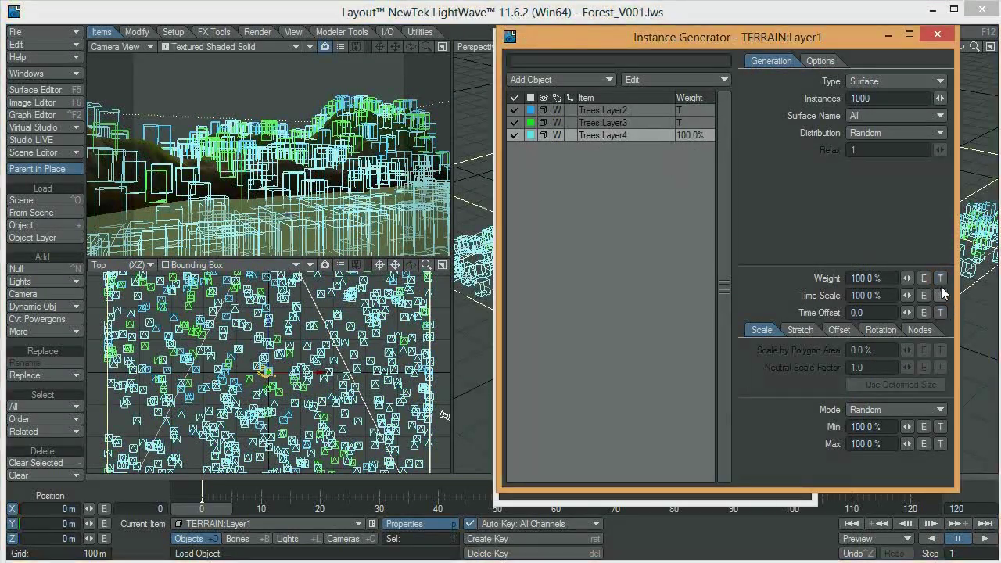
{"action": "left_click", "coordinate": [941, 280]}
{"action": "left_click", "coordinate": [565, 118]}
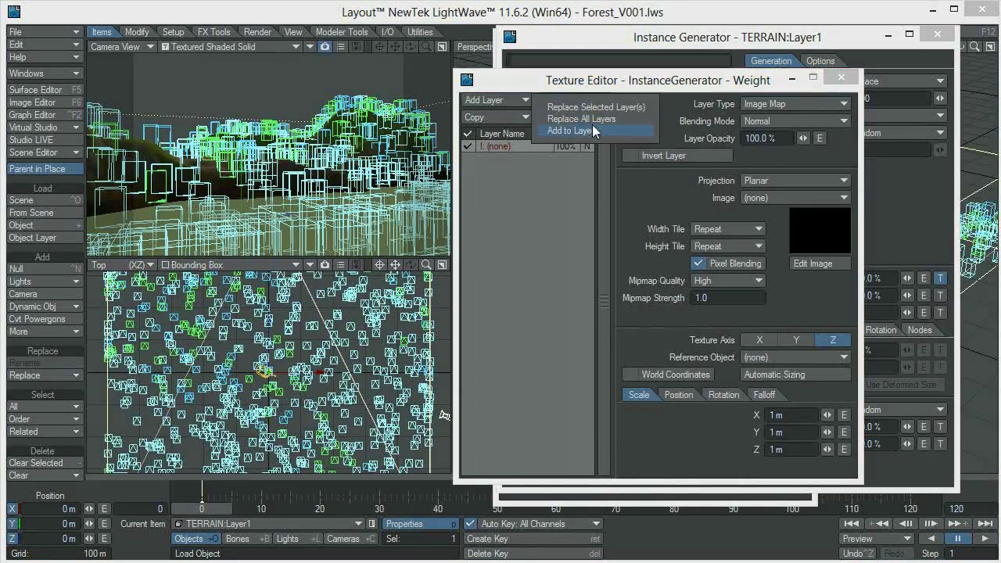
{"action": "left_click", "coordinate": [575, 130]}
{"action": "left_click", "coordinate": [841, 77]}
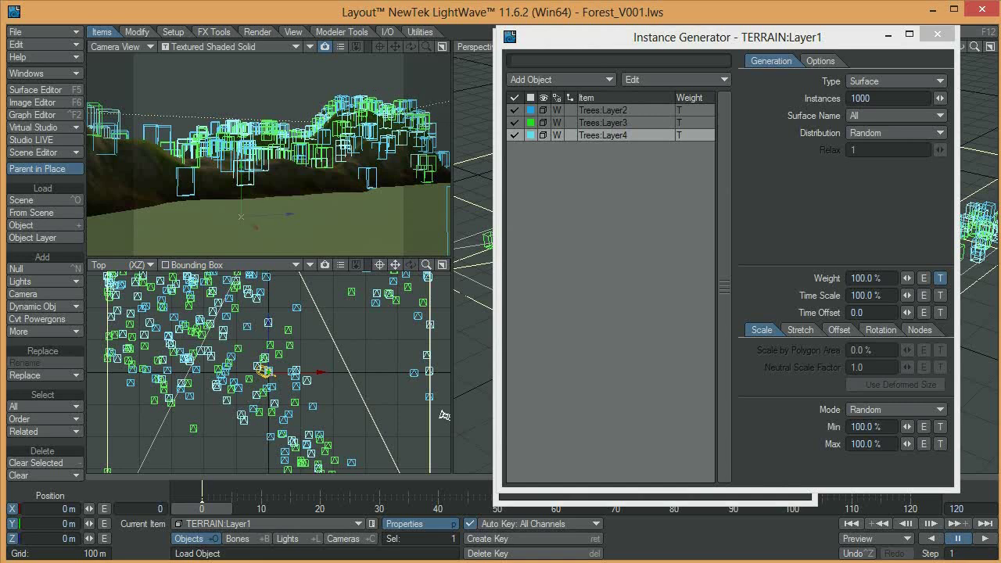
Raise the Instance Generator's instance count from 1000 to 5000
{"action": "type", "text": "n4"}
{"action": "key", "text": "Tab"}
{"action": "scroll", "coordinate": [313, 352], "scroll_direction": "down", "scroll_amount": 3}
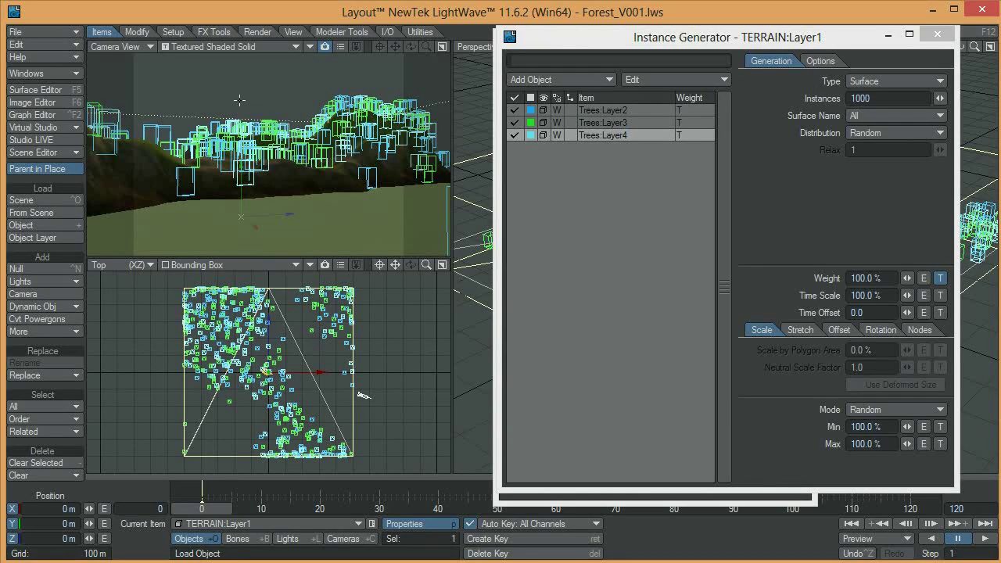
{"action": "left_click_drag", "start_coordinate": [883, 98], "coordinate": [833, 99]}
{"action": "type", "text": "5000"}
{"action": "key", "text": "Tab"}
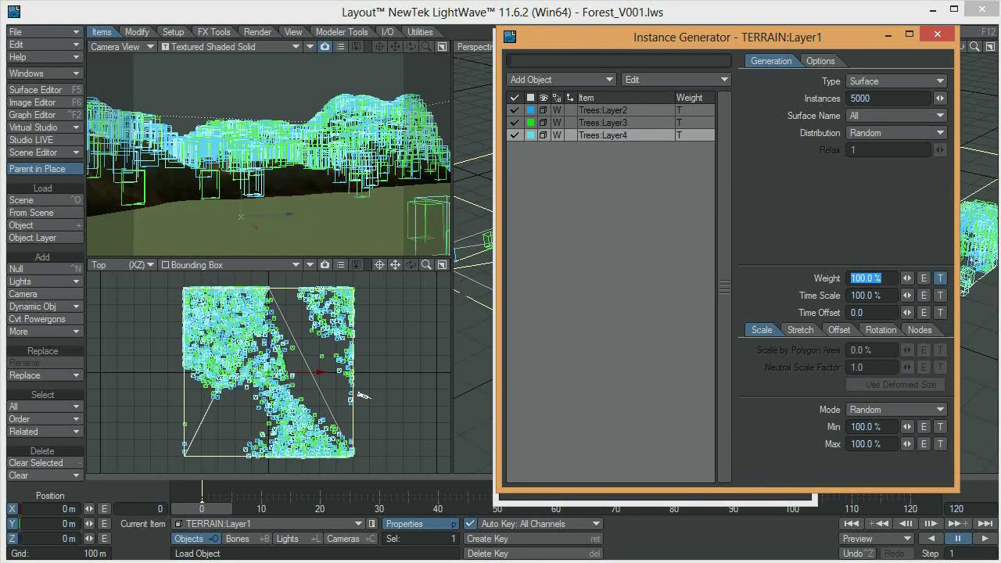
Set the random instance scale to Min 90% and Max 110%
{"action": "left_click", "coordinate": [788, 278]}
{"action": "left_click", "coordinate": [890, 424]}
{"action": "type", "text": "90"}
{"action": "key", "text": "Tab"}
{"action": "type", "text": "1"}
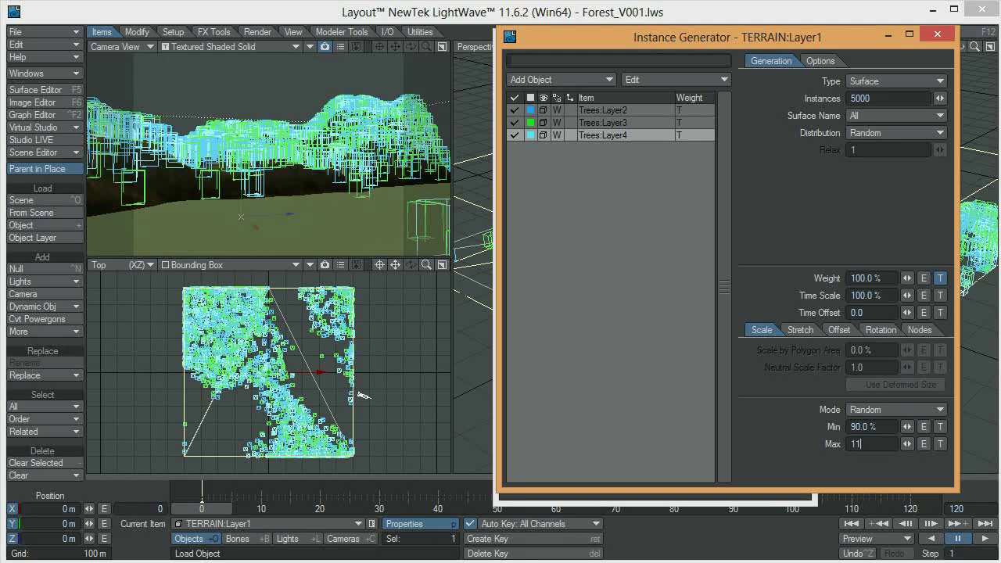
{"action": "type", "text": "10"}
Give the tree instances a random heading rotation up to 180° and close the Instance Generator
{"action": "left_click", "coordinate": [800, 330]}
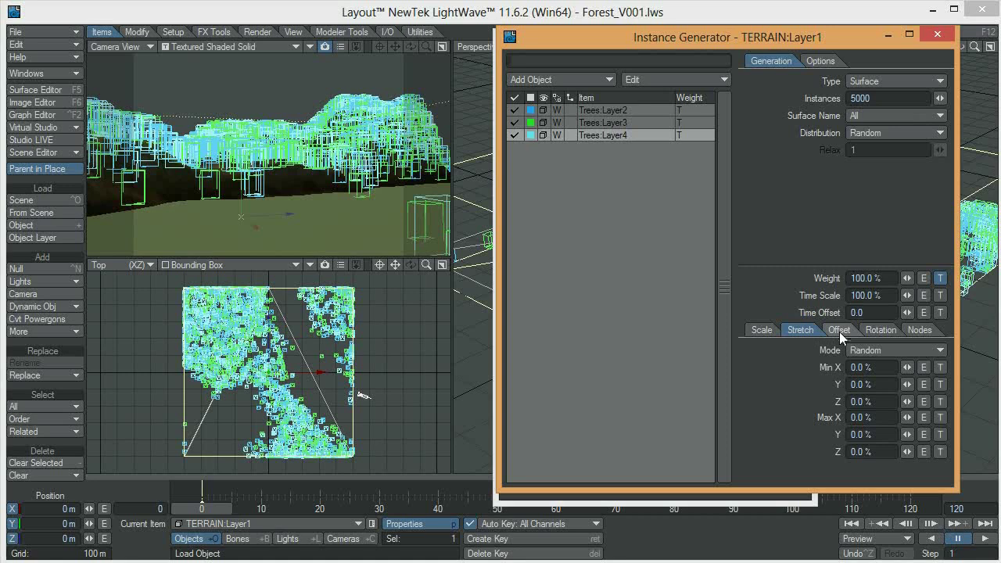
{"action": "left_click", "coordinate": [840, 331]}
{"action": "left_click", "coordinate": [887, 331]}
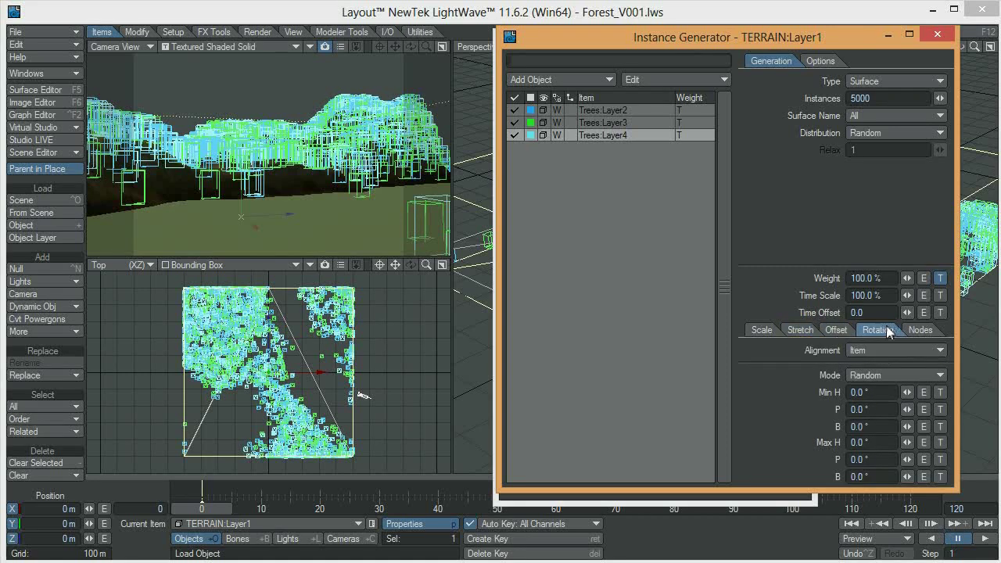
{"action": "left_click", "coordinate": [880, 442]}
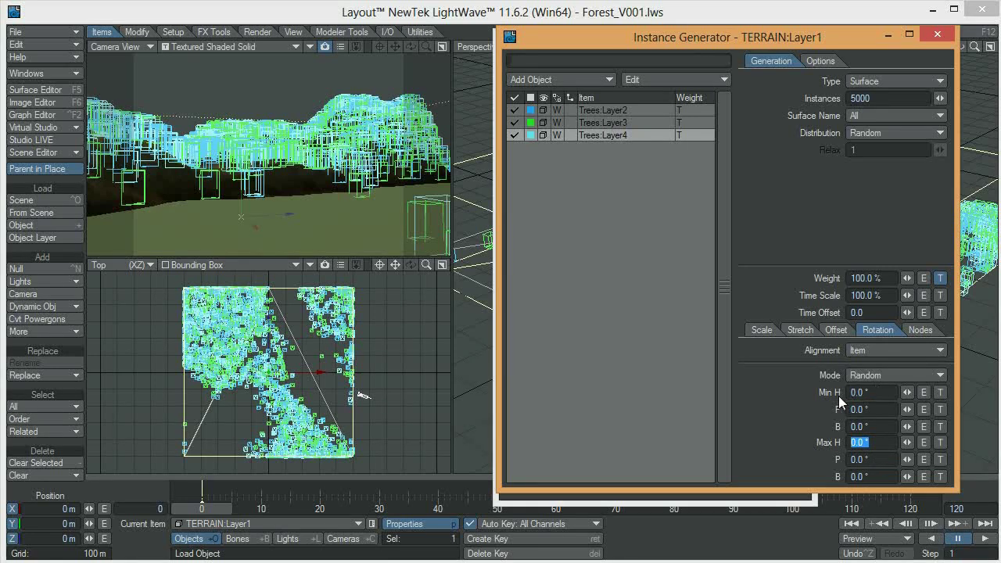
{"action": "type", "text": "180"}
{"action": "key", "text": "Tab"}
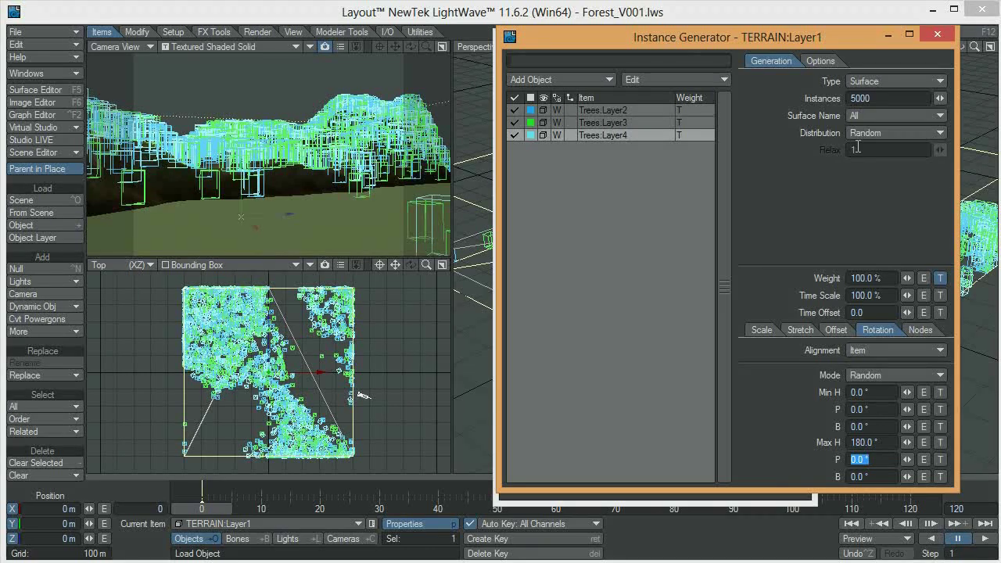
{"action": "left_click", "coordinate": [943, 36]}
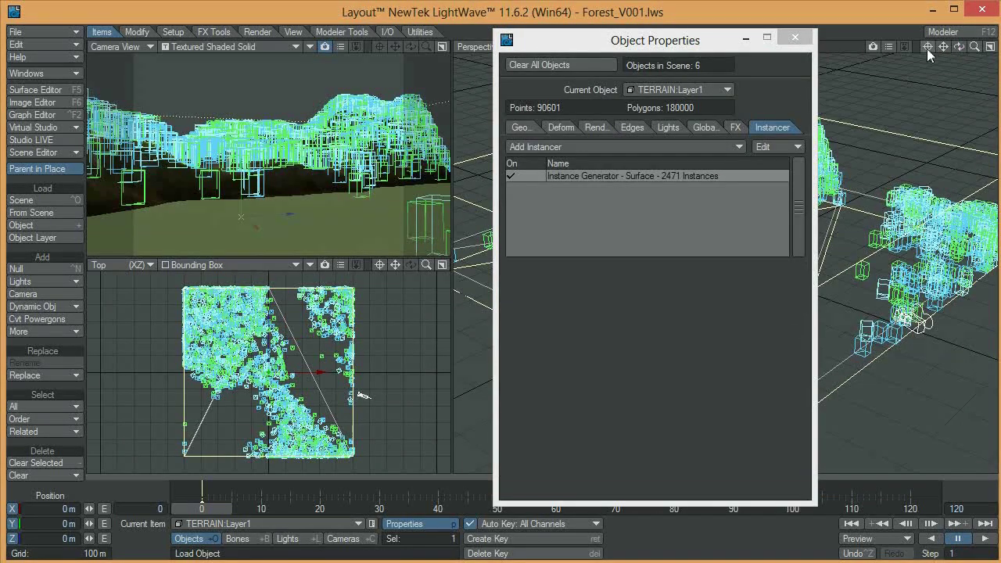
Close the Object Properties panel
{"action": "left_click", "coordinate": [803, 43]}
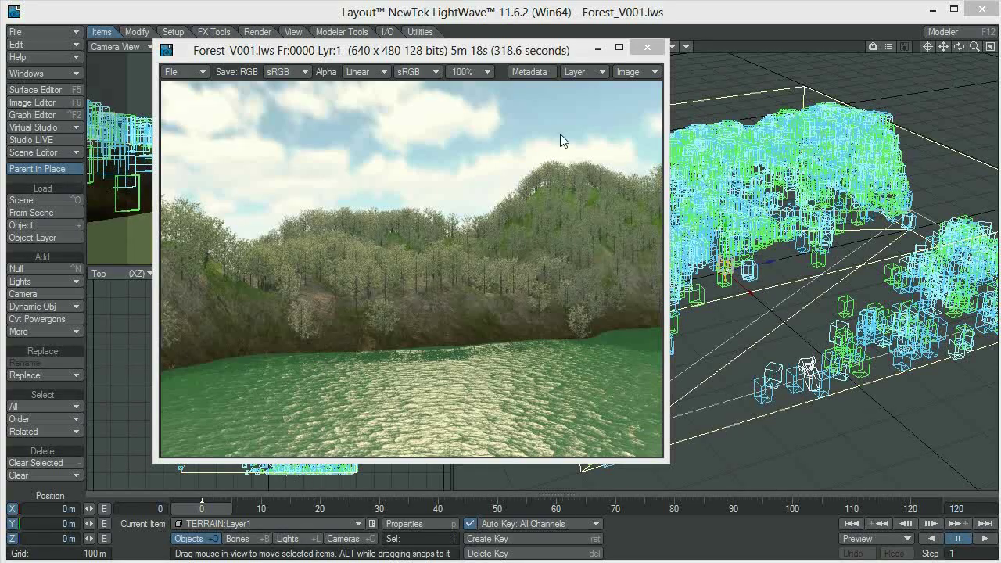
Close the test render and raise Instance_Map.jpg's contrast to 0.42 in the Image Editor
{"action": "left_click", "coordinate": [648, 49]}
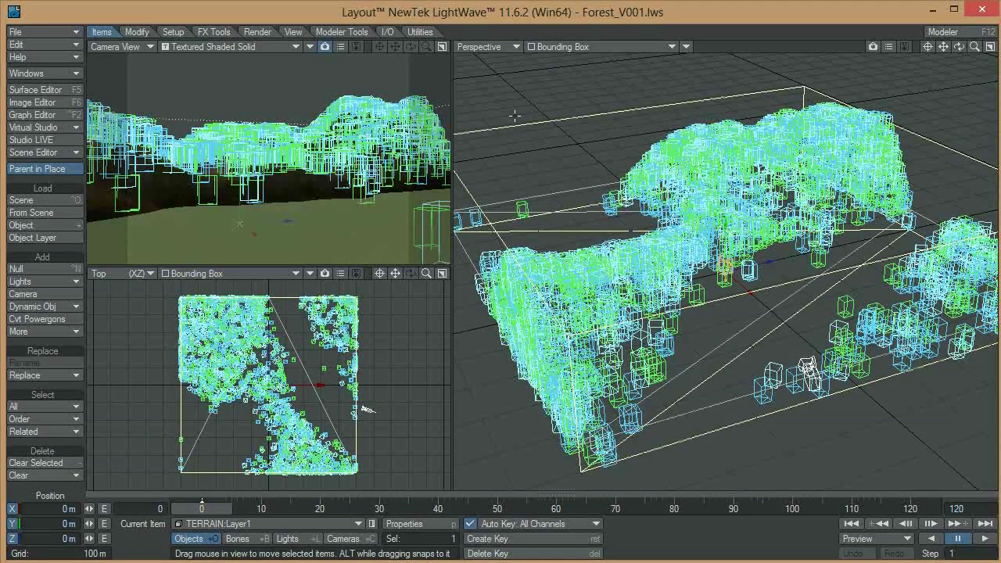
{"action": "key", "text": "F6"}
{"action": "left_click_drag", "start_coordinate": [638, 34], "coordinate": [500, 27]}
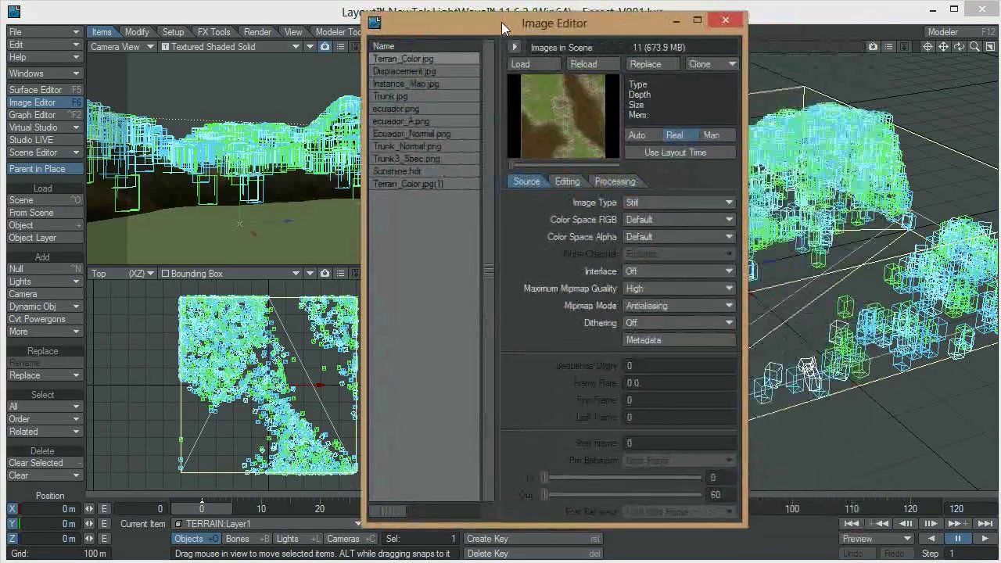
{"action": "left_click", "coordinate": [409, 83]}
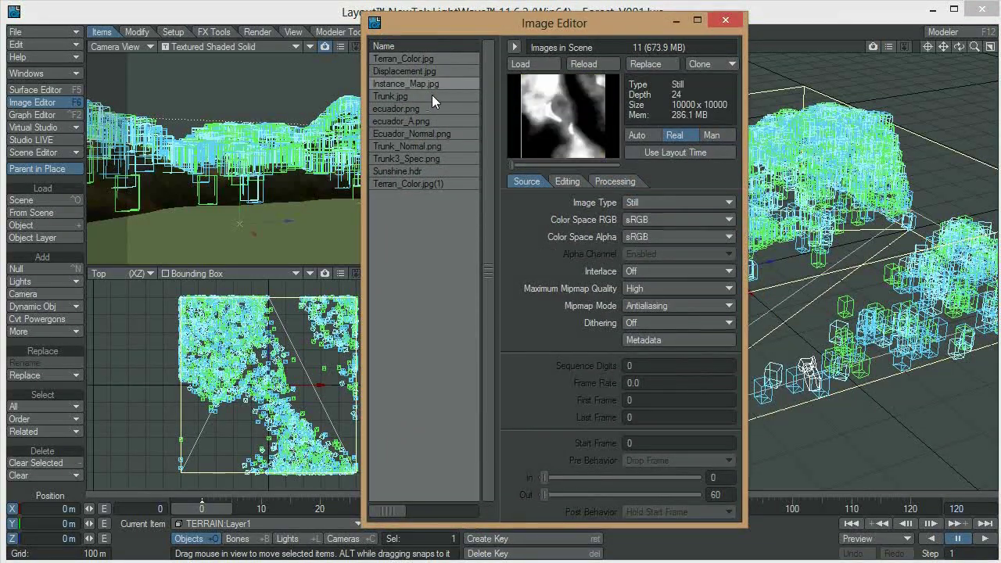
{"action": "left_click", "coordinate": [564, 184]}
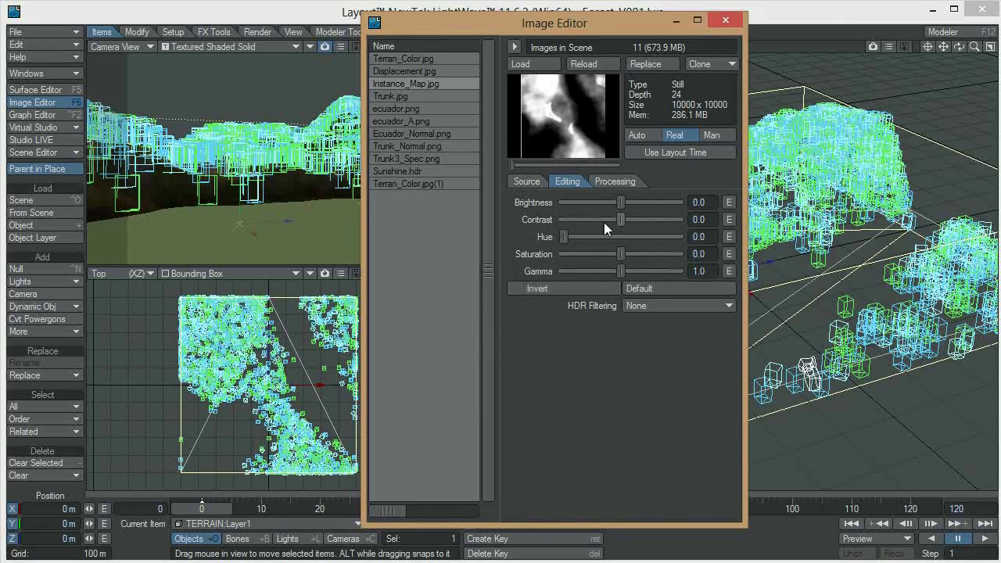
{"action": "left_click_drag", "start_coordinate": [622, 220], "coordinate": [645, 226]}
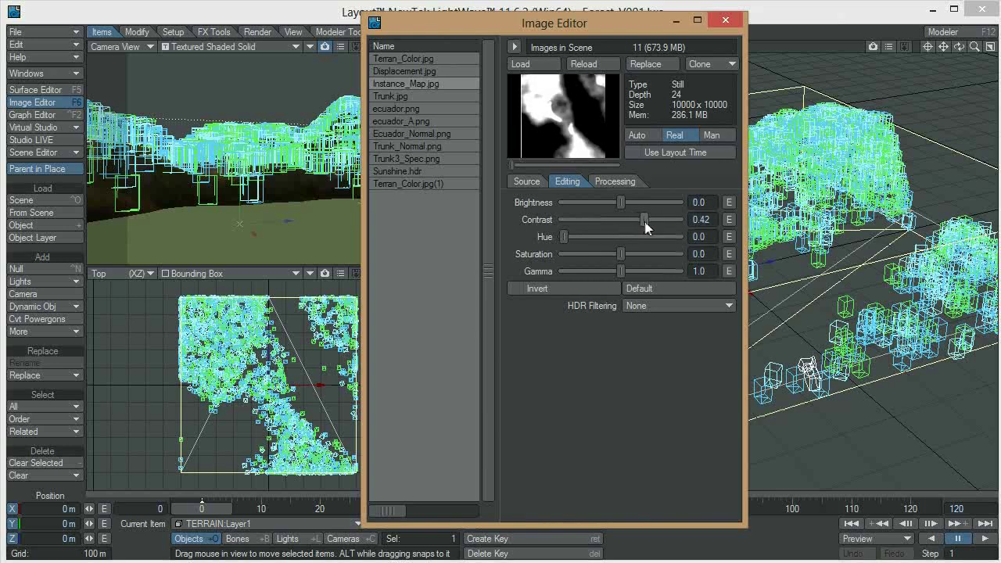
{"action": "left_click_drag", "start_coordinate": [604, 26], "coordinate": [743, 29]}
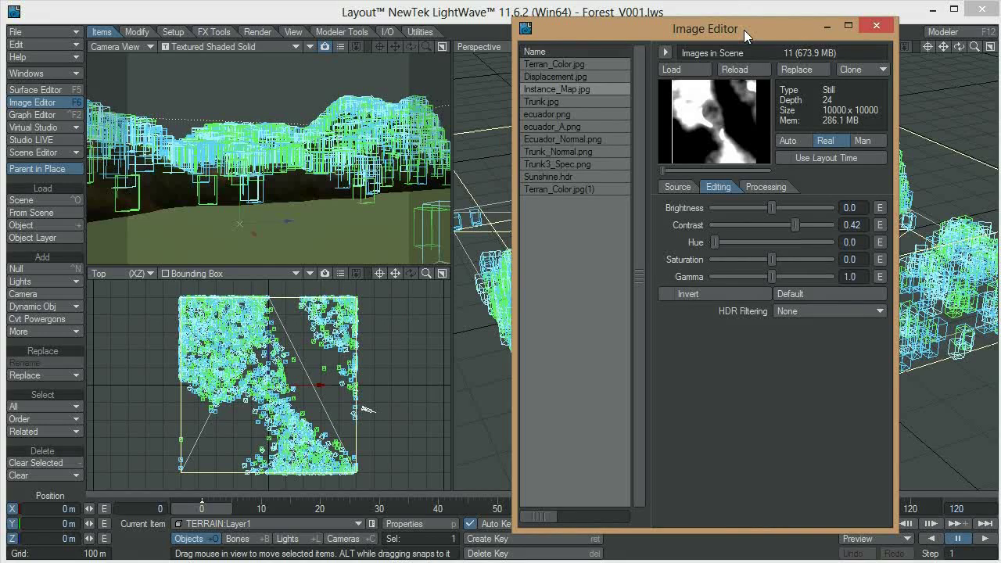
{"action": "left_click", "coordinate": [231, 17]}
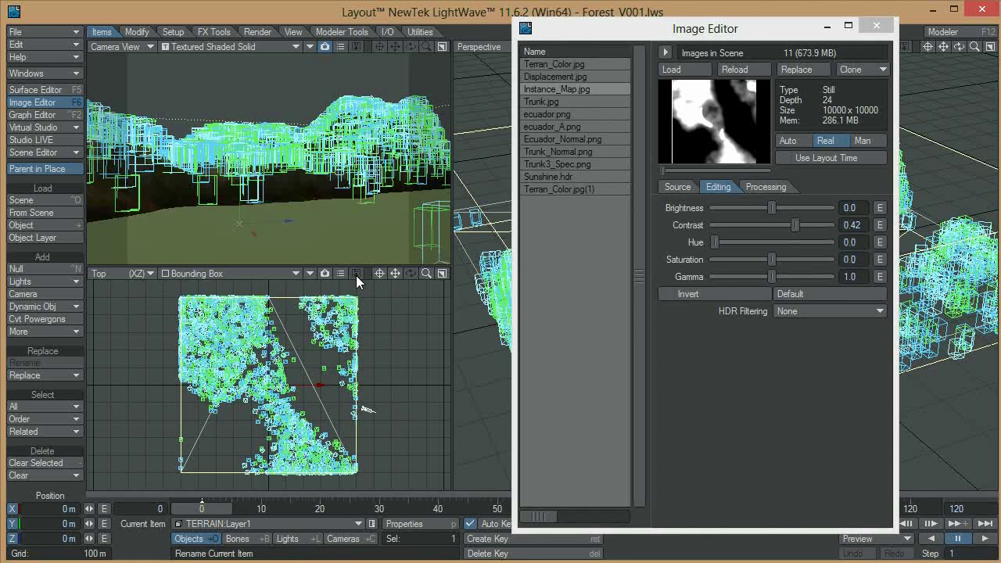
{"action": "left_click", "coordinate": [780, 372]}
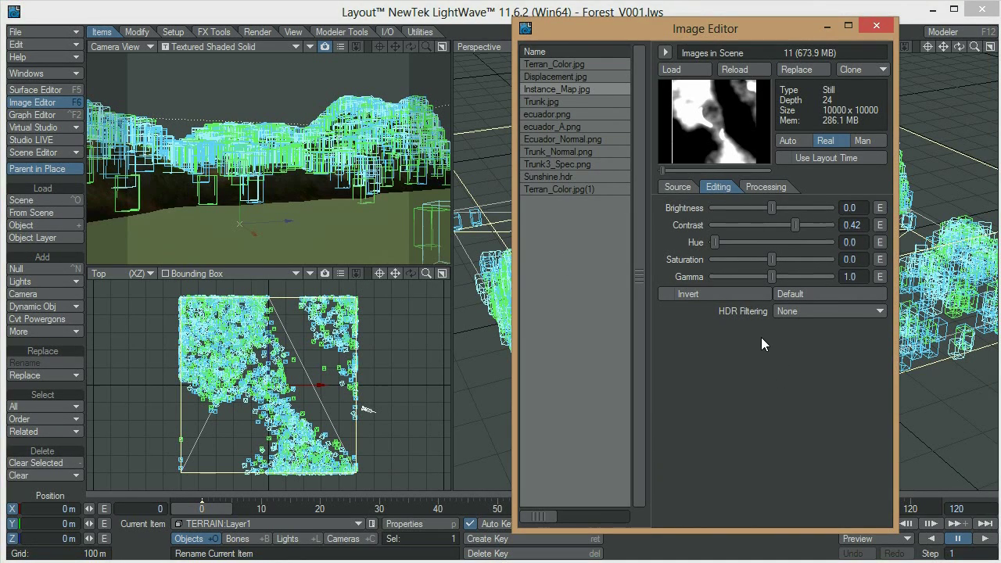
{"action": "key", "text": "F6"}
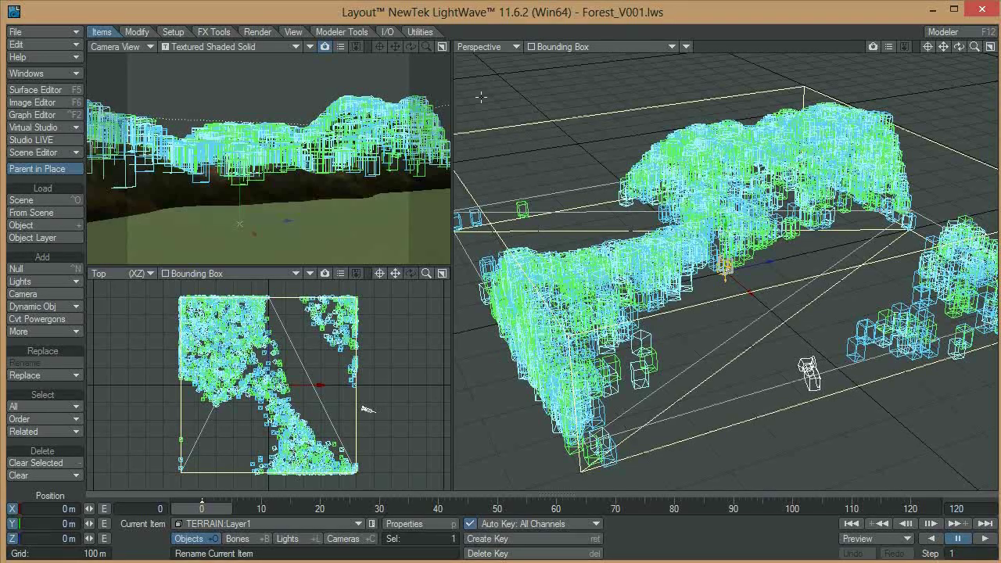
Move and turn the camera toward the forest, then save the scene over the existing file
{"action": "key", "text": "shift+c"}
{"action": "left_click_drag", "start_coordinate": [310, 234], "coordinate": [268, 219]}
{"action": "key", "text": "y"}
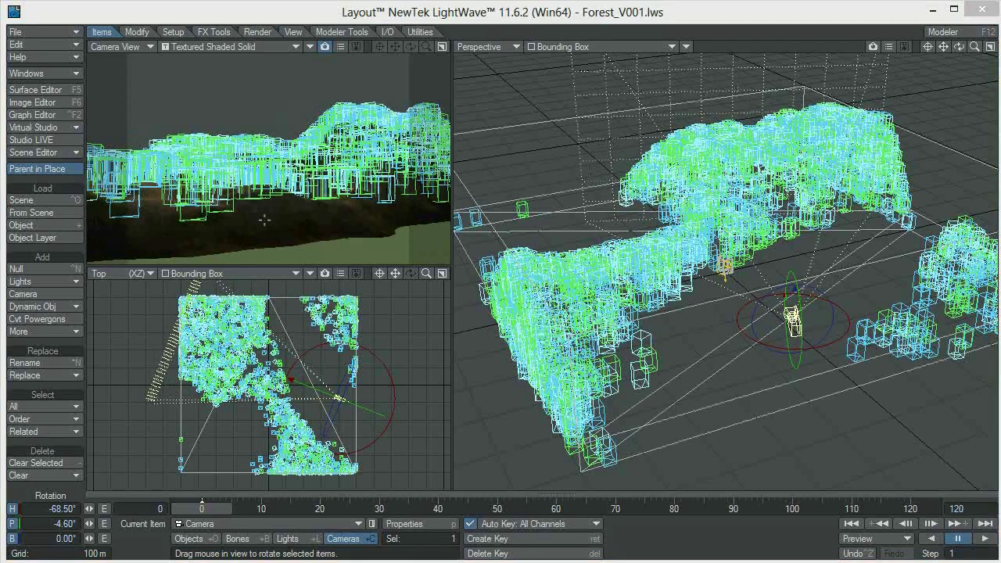
{"action": "key", "text": "s"}
{"action": "left_click", "coordinate": [974, 86]}
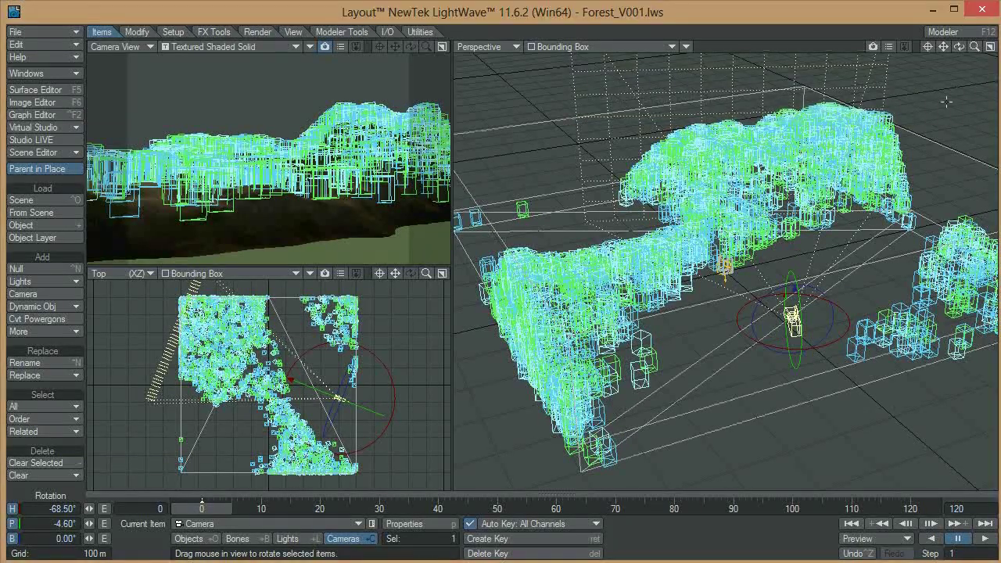
Set the render resolution to HDTV 1280 x 720 and Maximum Samples to 20
{"action": "key", "text": "p"}
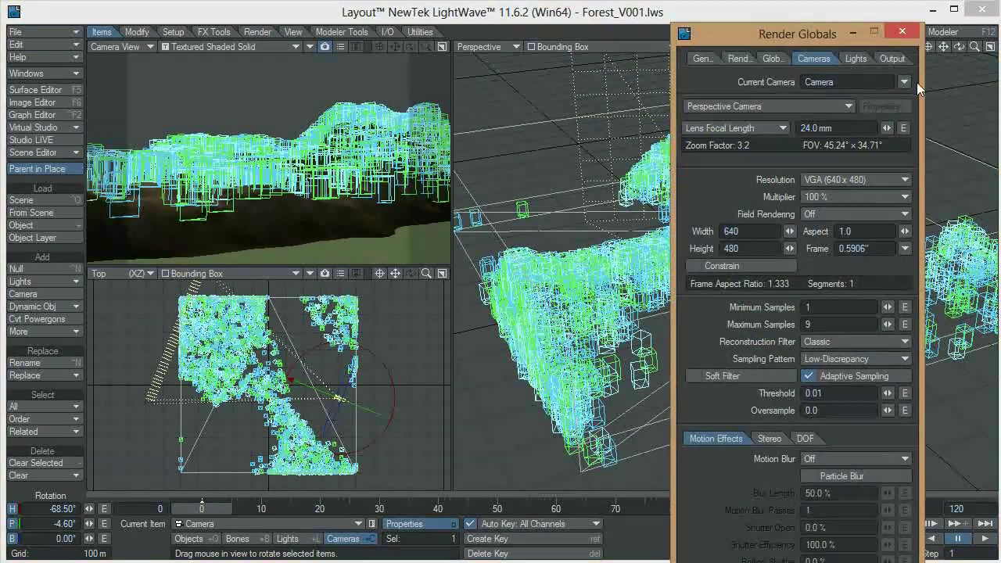
{"action": "left_click_drag", "start_coordinate": [827, 35], "coordinate": [774, 9]}
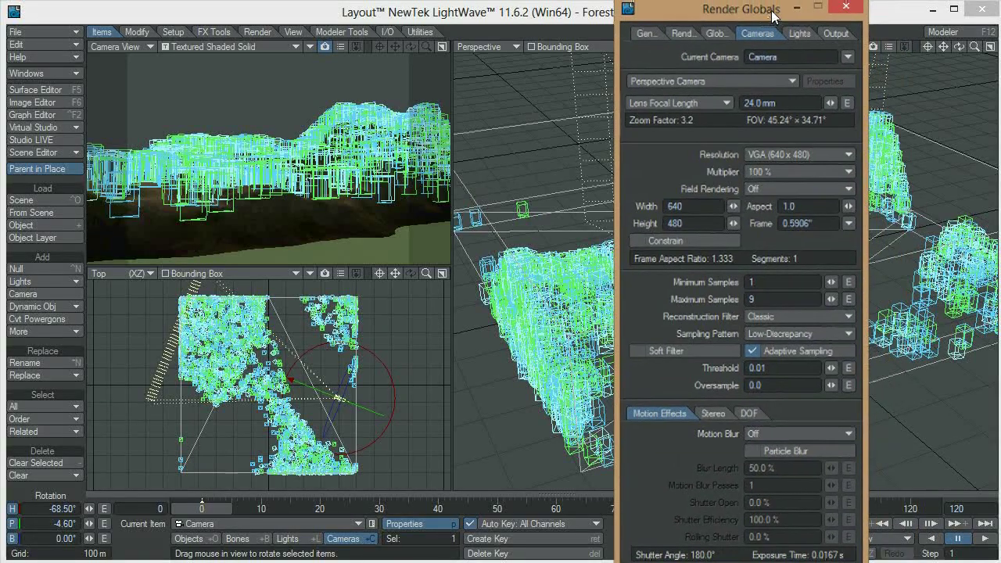
{"action": "left_click", "coordinate": [776, 155]}
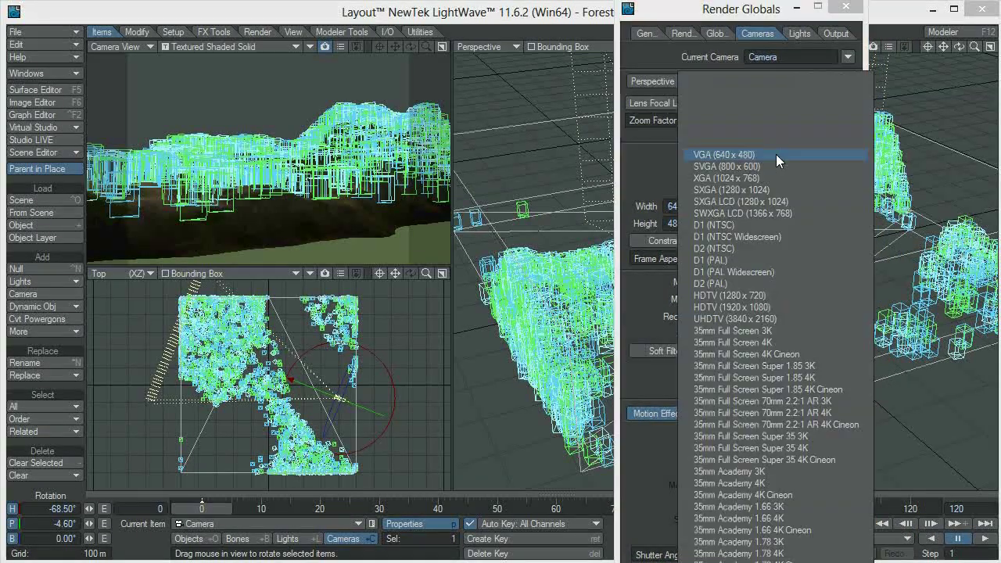
{"action": "left_click", "coordinate": [735, 297]}
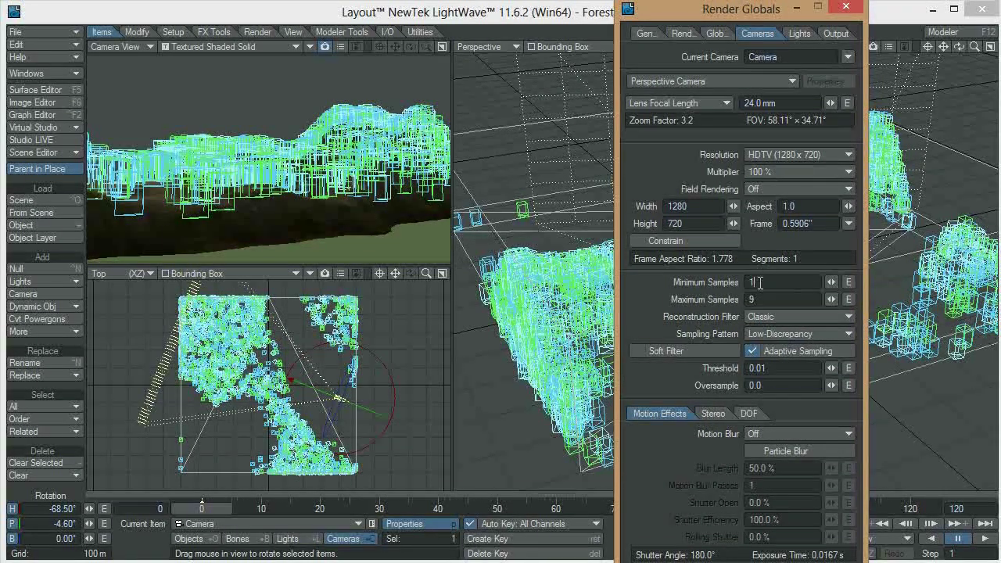
{"action": "double_click", "coordinate": [756, 300]}
{"action": "type", "text": "20"}
{"action": "key", "text": "Tab"}
Choose the Mitchell reconstruction filter and close the render settings
{"action": "left_click", "coordinate": [661, 389]}
{"action": "left_click", "coordinate": [846, 12]}
{"action": "left_click", "coordinate": [763, 316]}
{"action": "left_click", "coordinate": [745, 396]}
{"action": "left_click", "coordinate": [847, 8]}
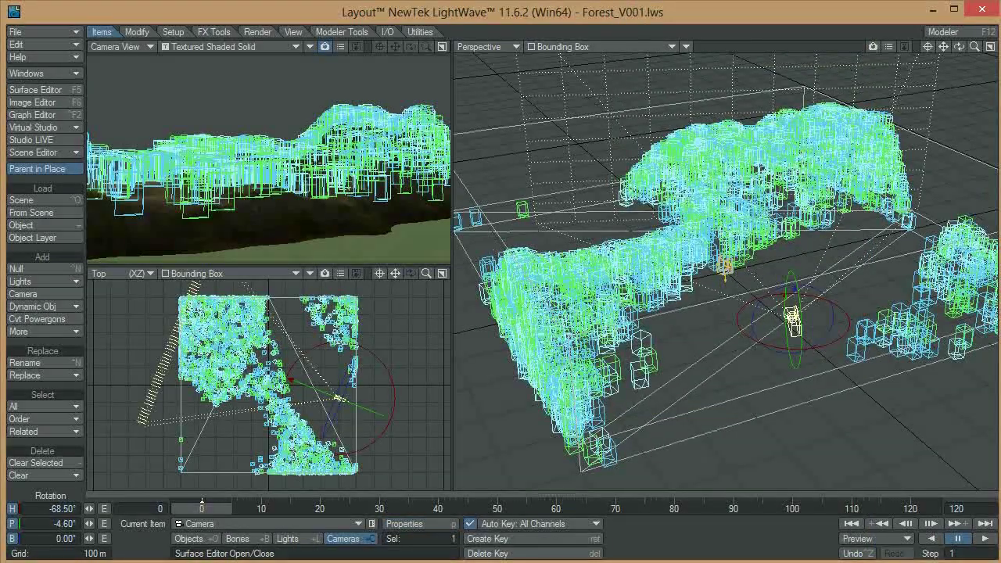